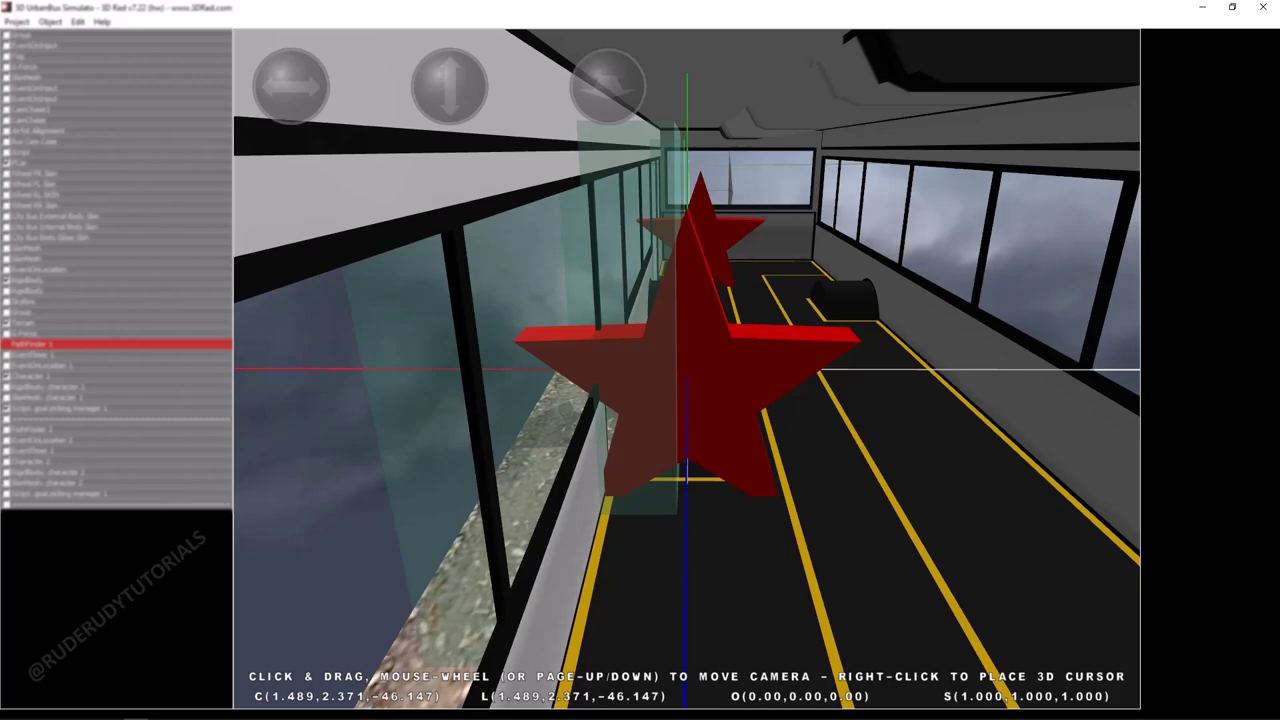
Examine the goal locations of PathFinder 1 and PathFinder 2 inside the bus from several viewpoints.
scroll(687, 369, "up", 5)
scroll(687, 369, "down", 6)
scroll(687, 369, "up", 5)
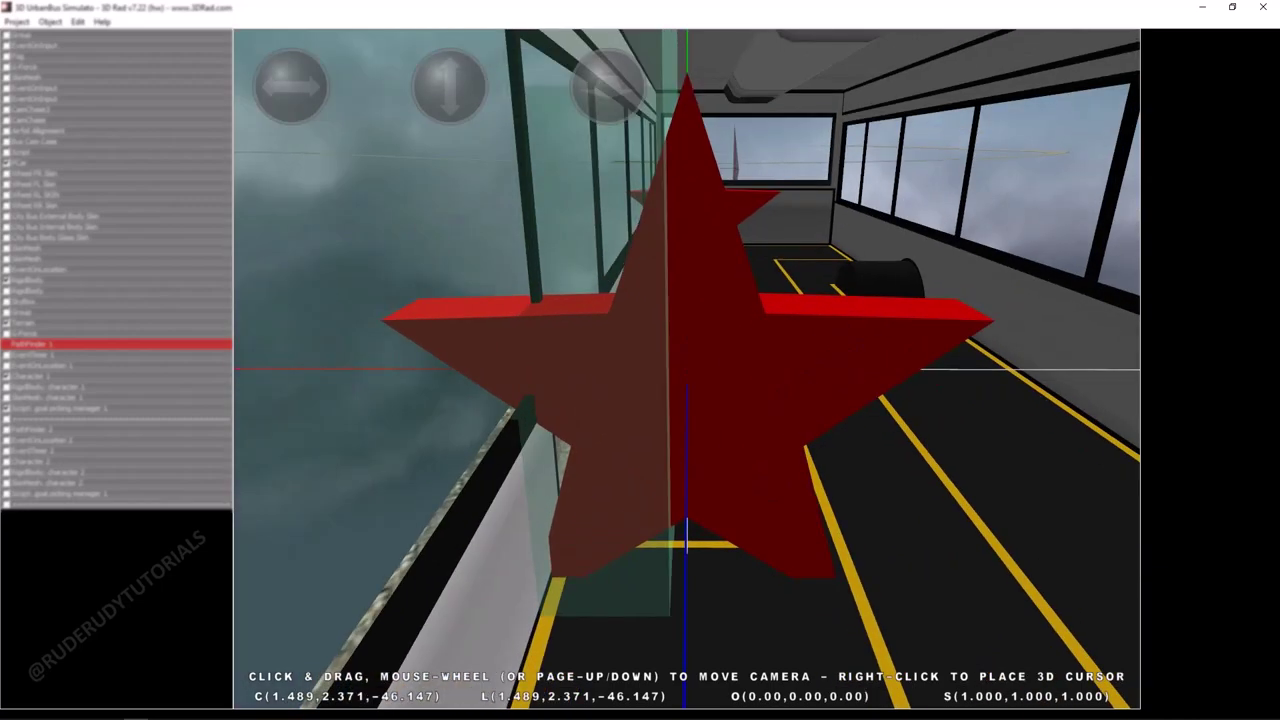
left_click_drag(687, 369, 585, 371)
left_click(34, 430)
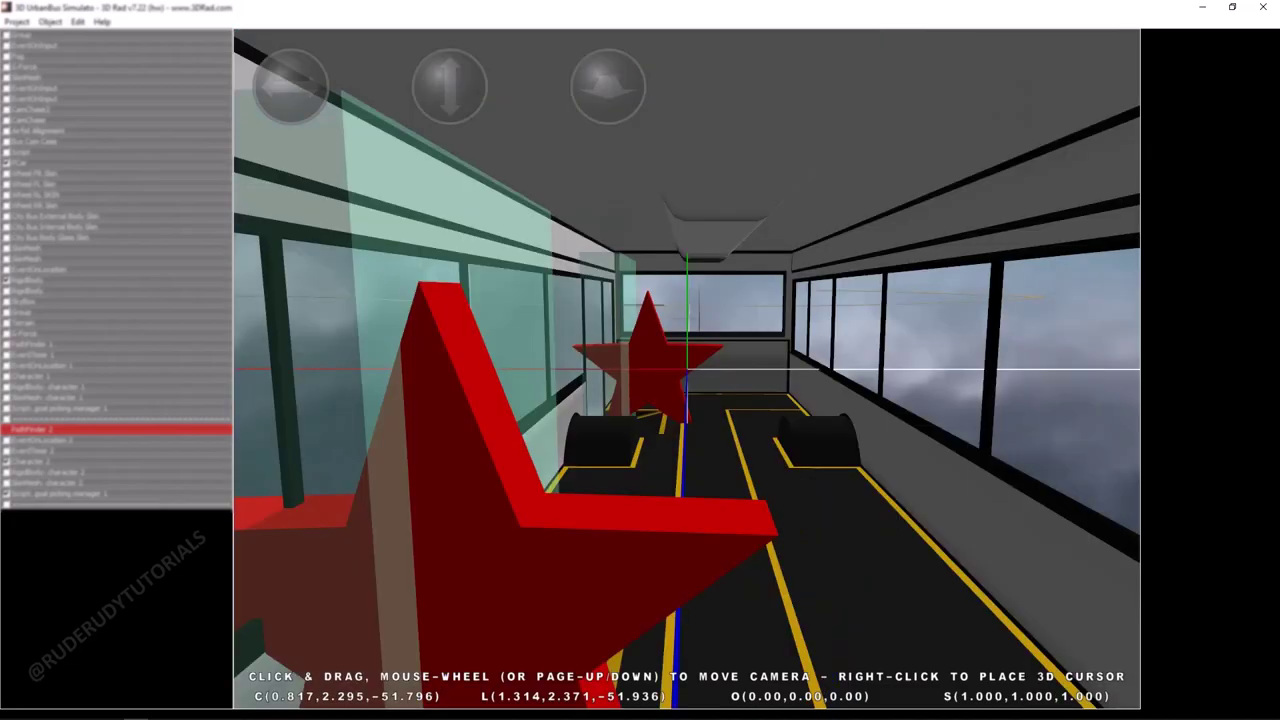
scroll(687, 369, "up", 6)
left_click_drag(450, 380, 620, 375)
scroll(687, 369, "down", 5)
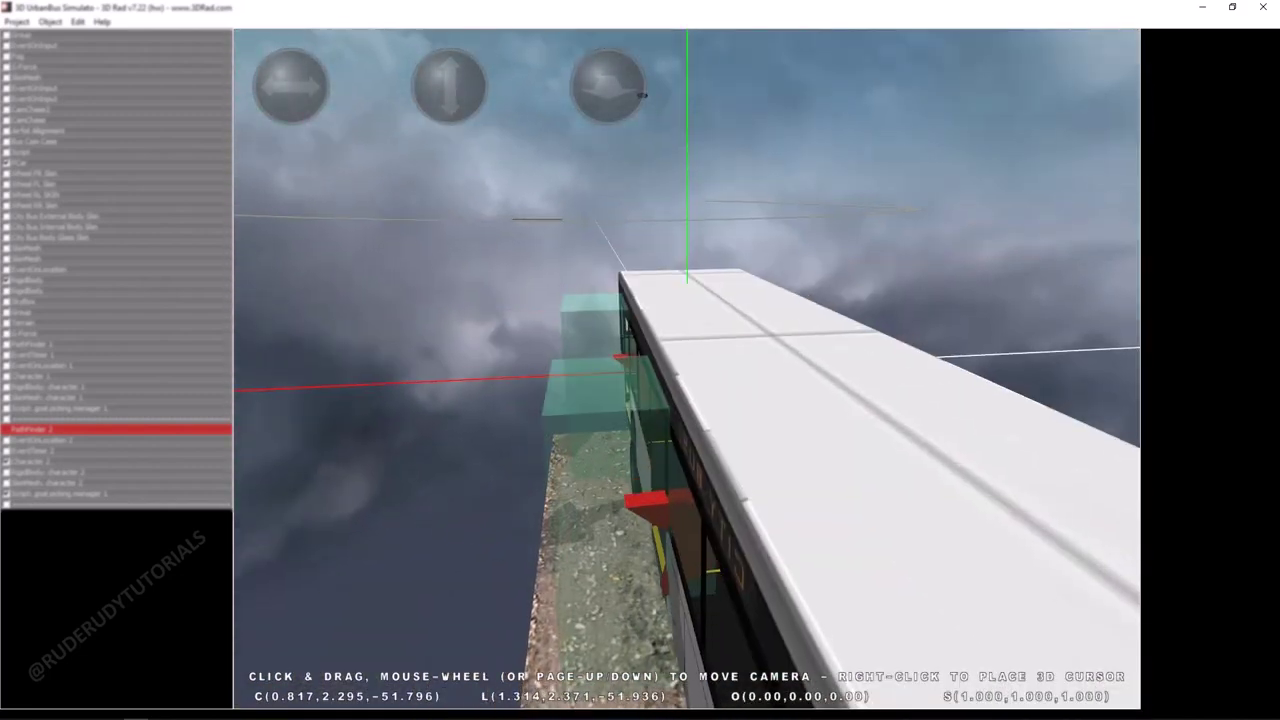
Inspect the EventOnLocation 2 and EventOnLocation 1 volumes, then the EventOnLocation volume and brick platform at the bus stop.
key("Down")
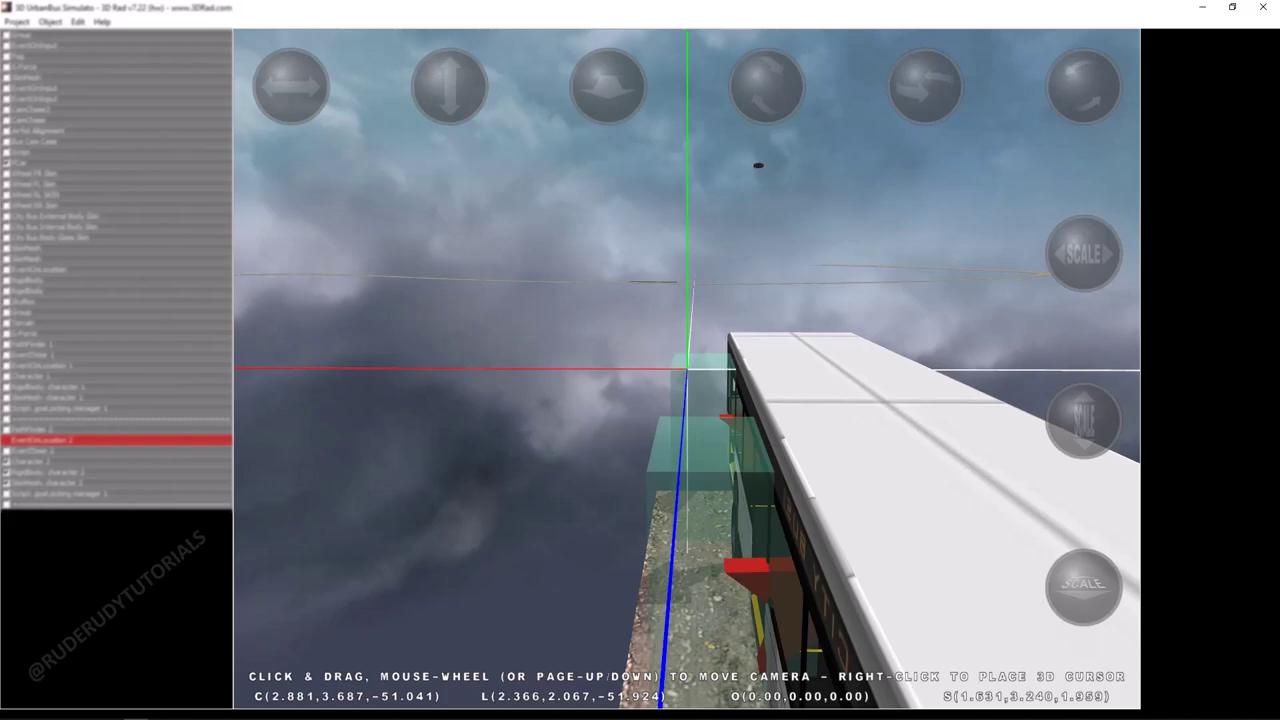
left_click(42, 366)
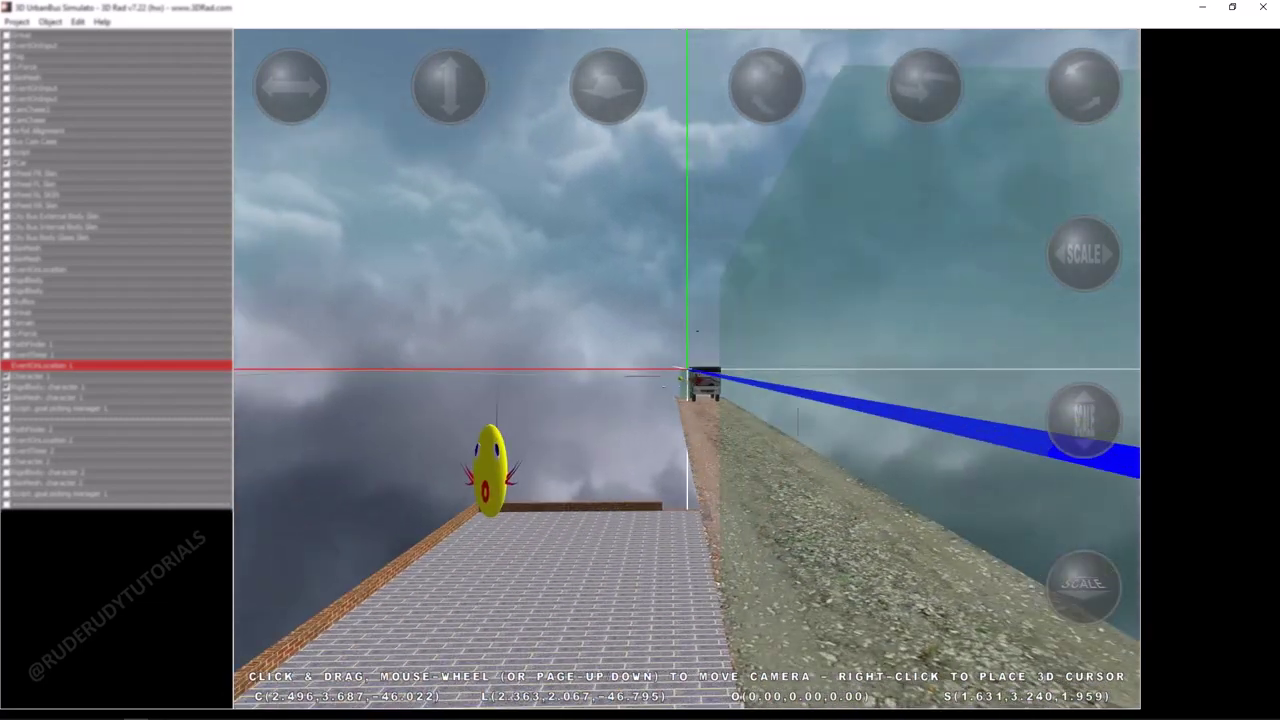
left_click(40, 269)
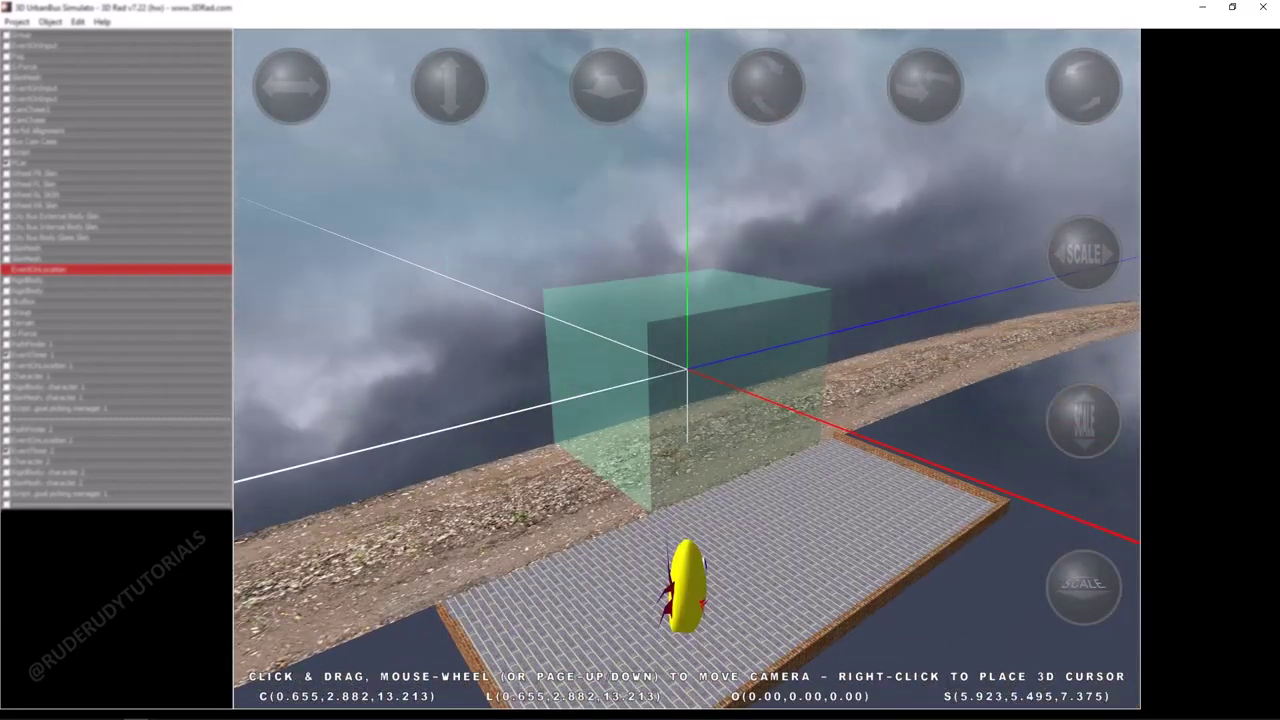
left_click(40, 248)
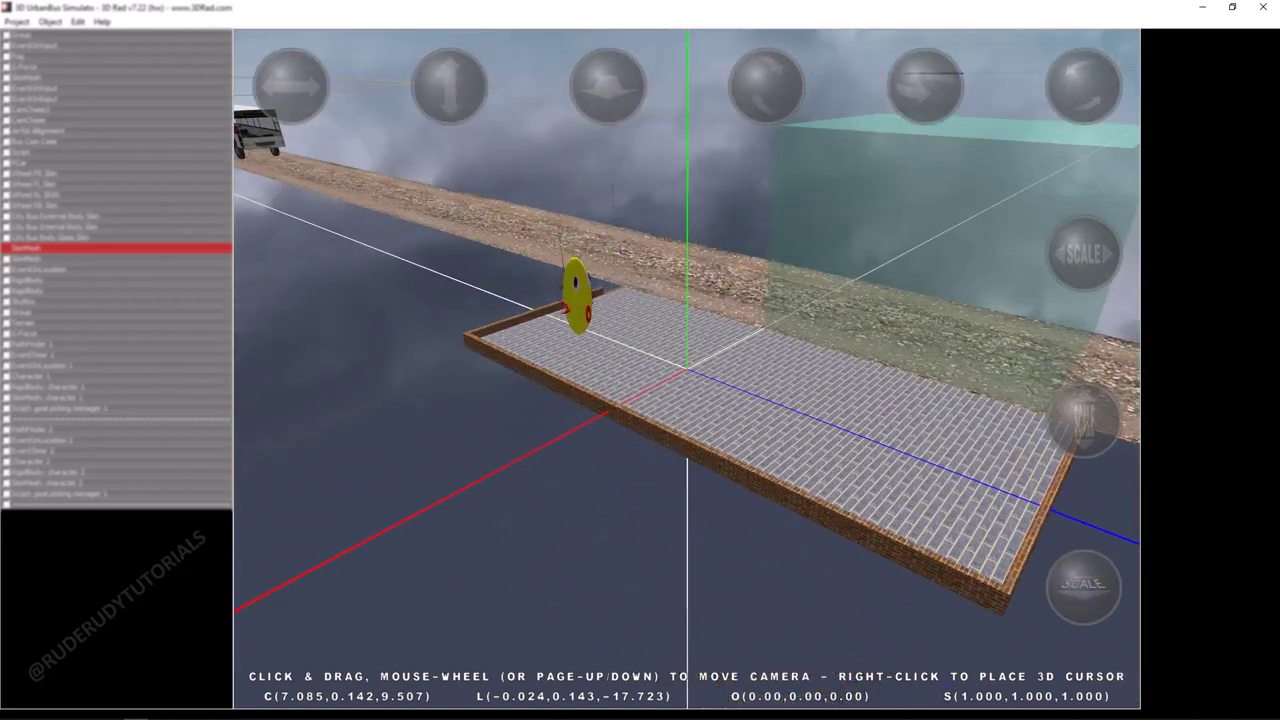
left_click(40, 269)
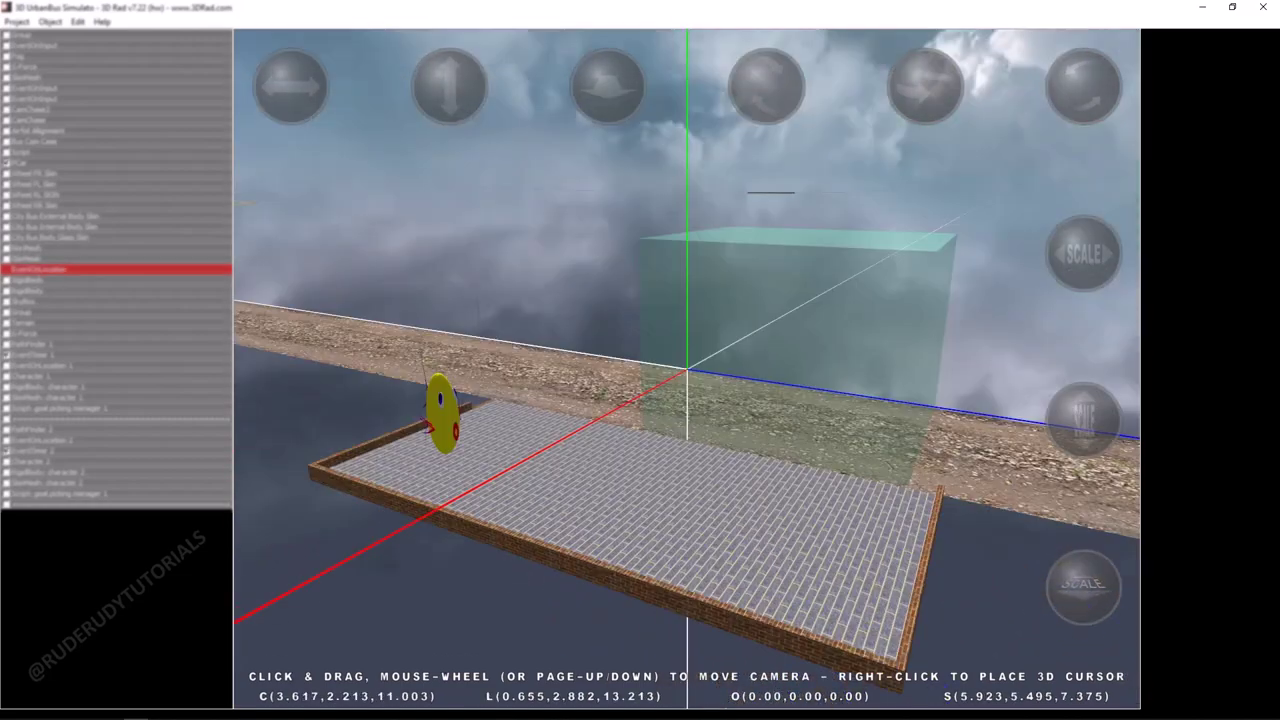
right_click(580, 457)
right_click(857, 264)
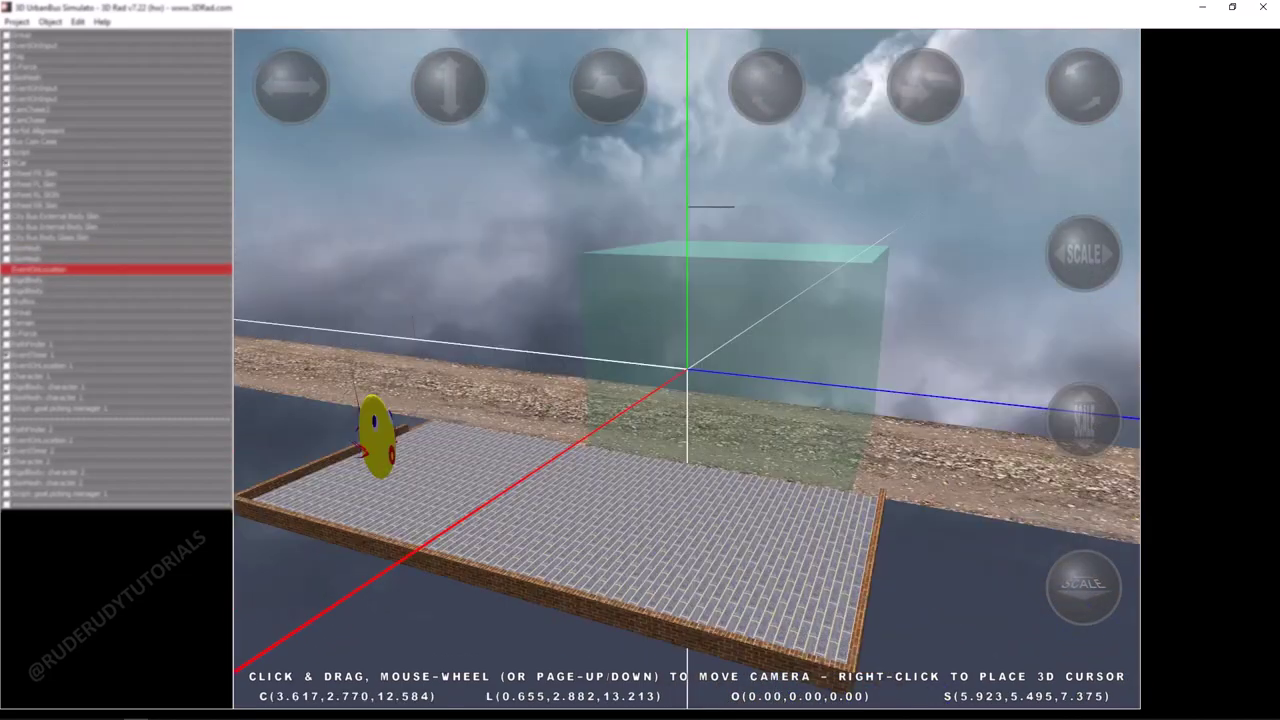
right_click(526, 486)
right_click(556, 302)
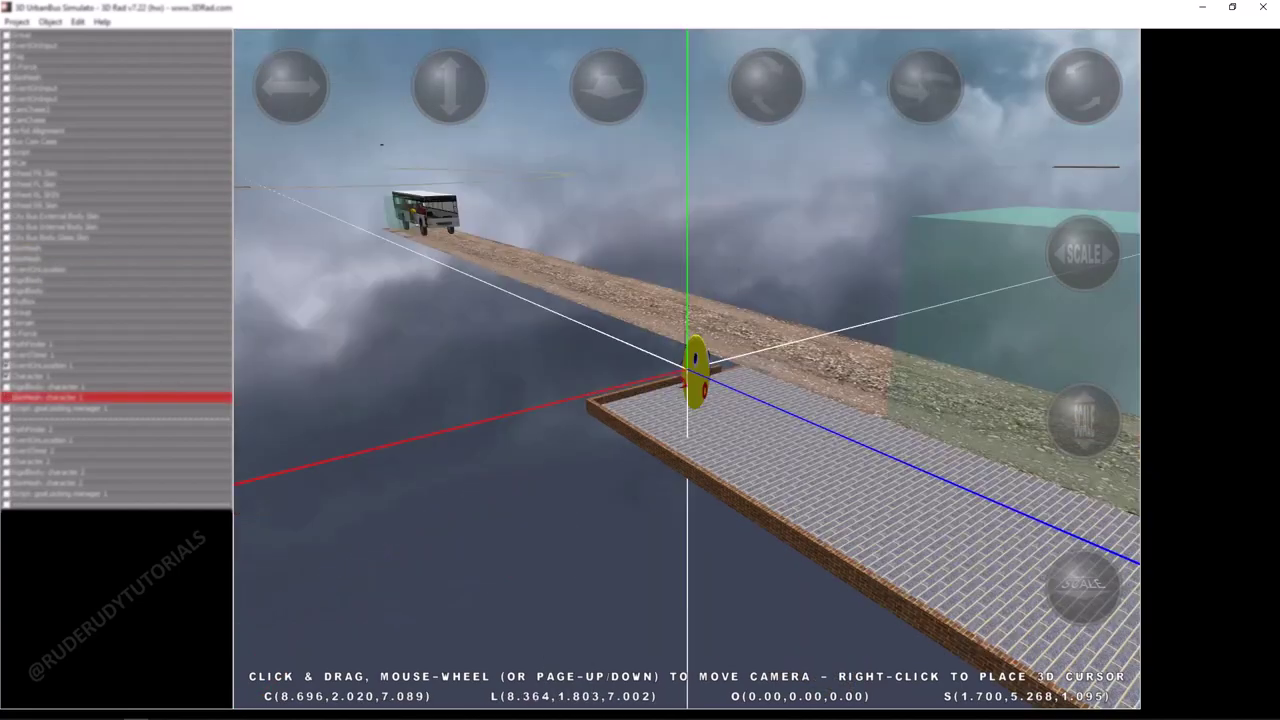
Examine the character 1 and character 2 skin meshes standing on the platform.
scroll(556, 302, "up", 6)
left_click_drag(556, 302, 810, 335)
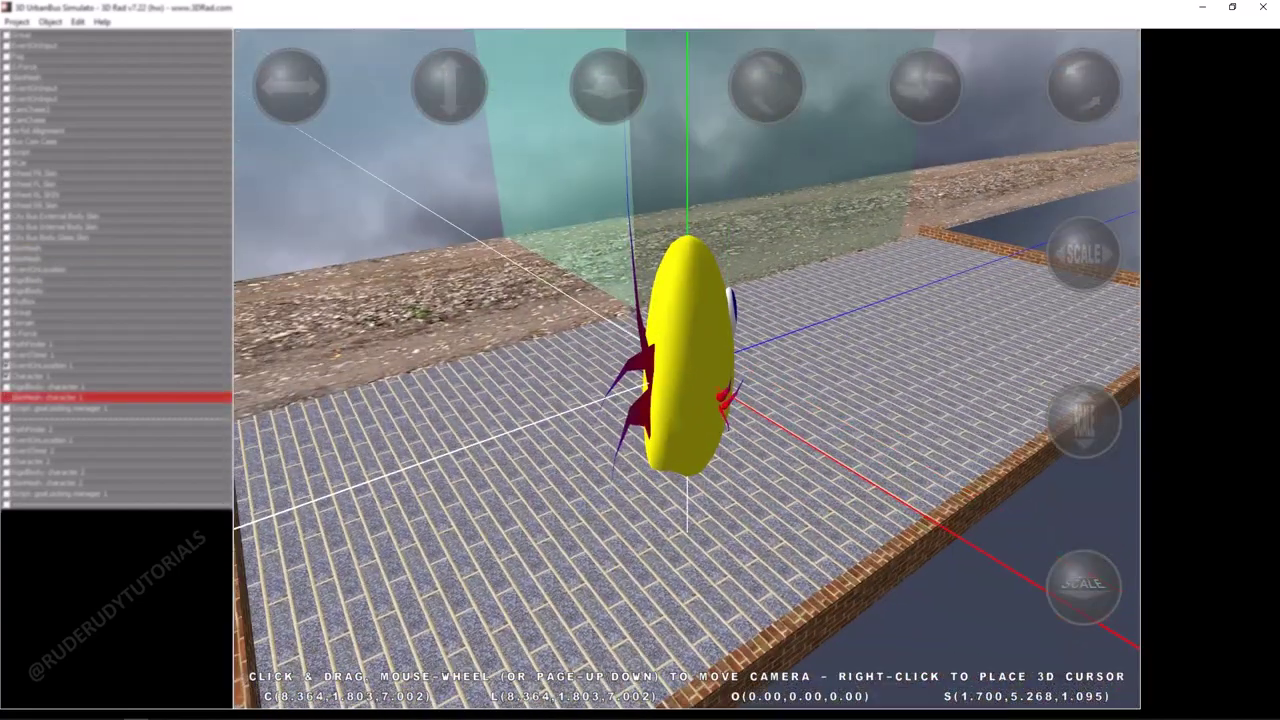
left_click_drag(800, 380, 765, 325)
scroll(687, 368, "down", 5)
scroll(687, 368, "up", 4)
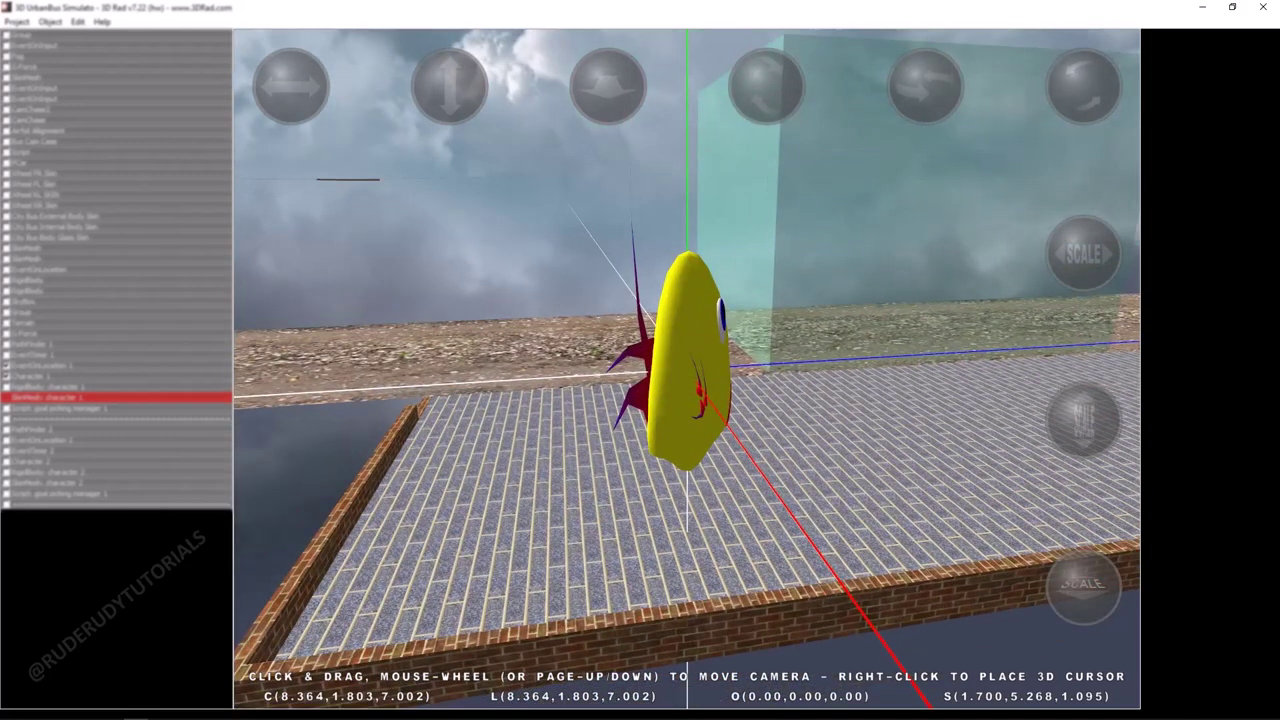
left_click(48, 483)
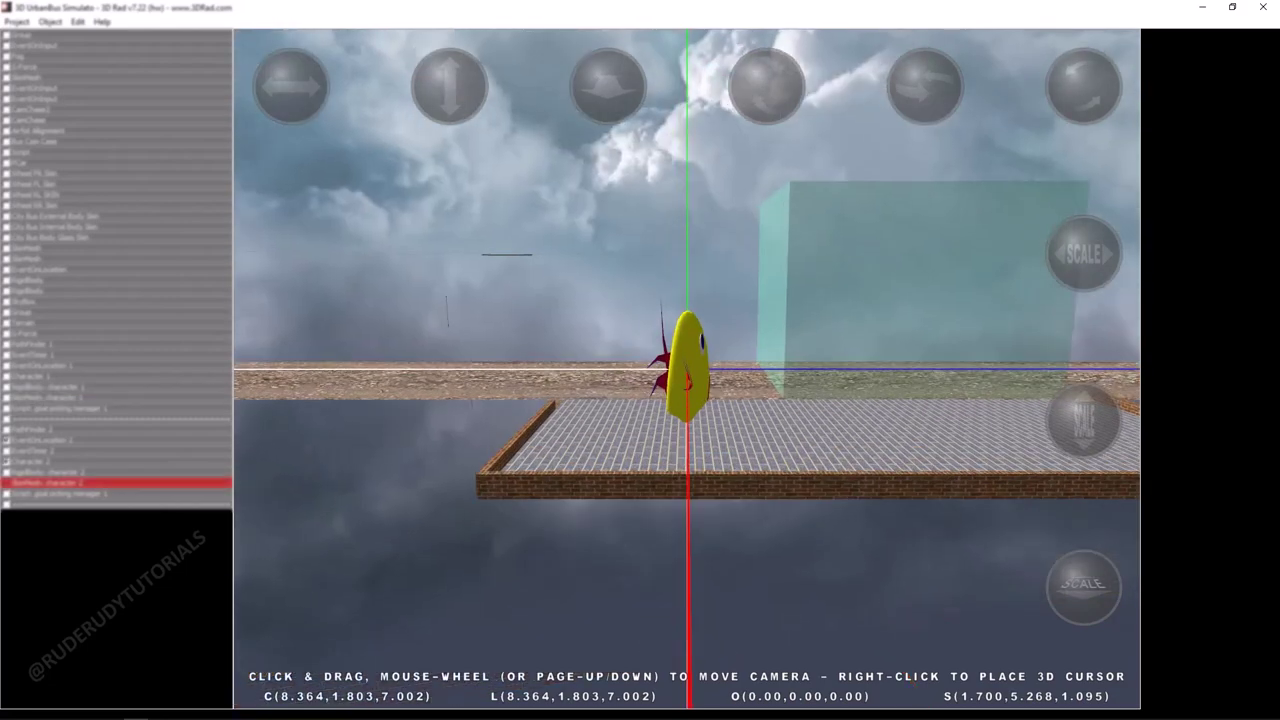
left_click(48, 398)
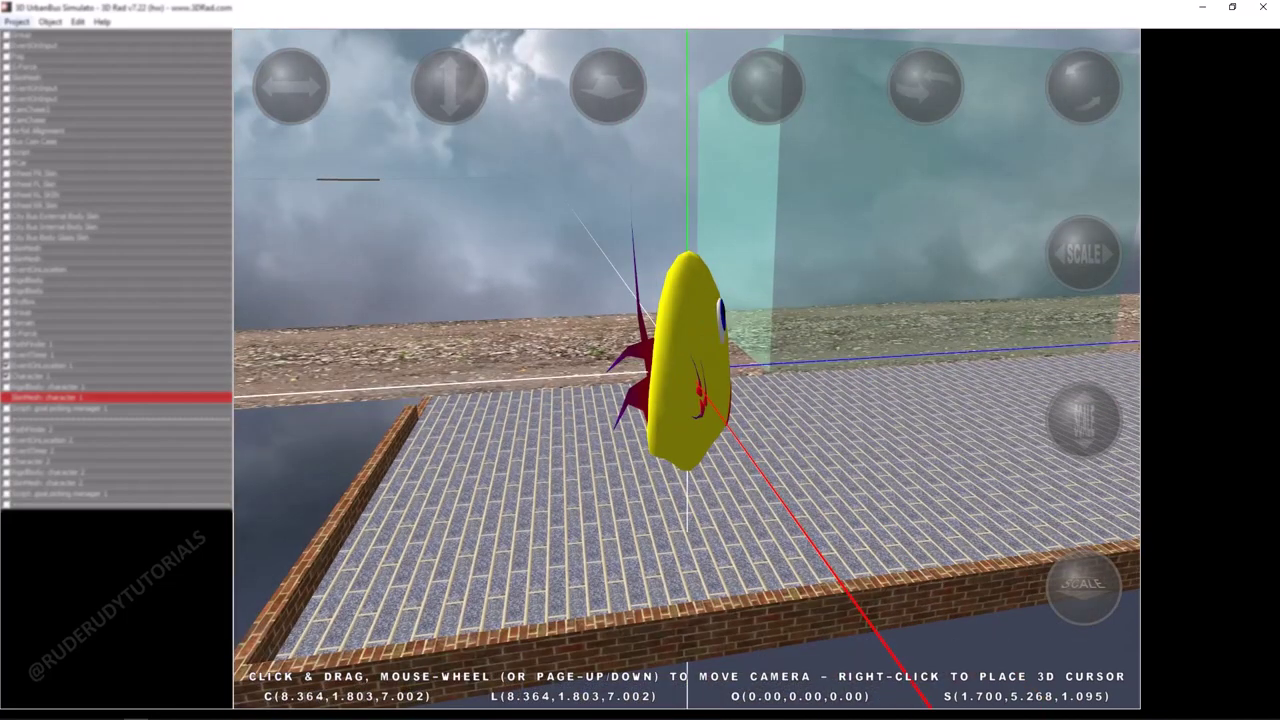
Run the simulation, drive the bus forward to the platform, brake there and return to the editor.
left_click(17, 22)
left_click(60, 139)
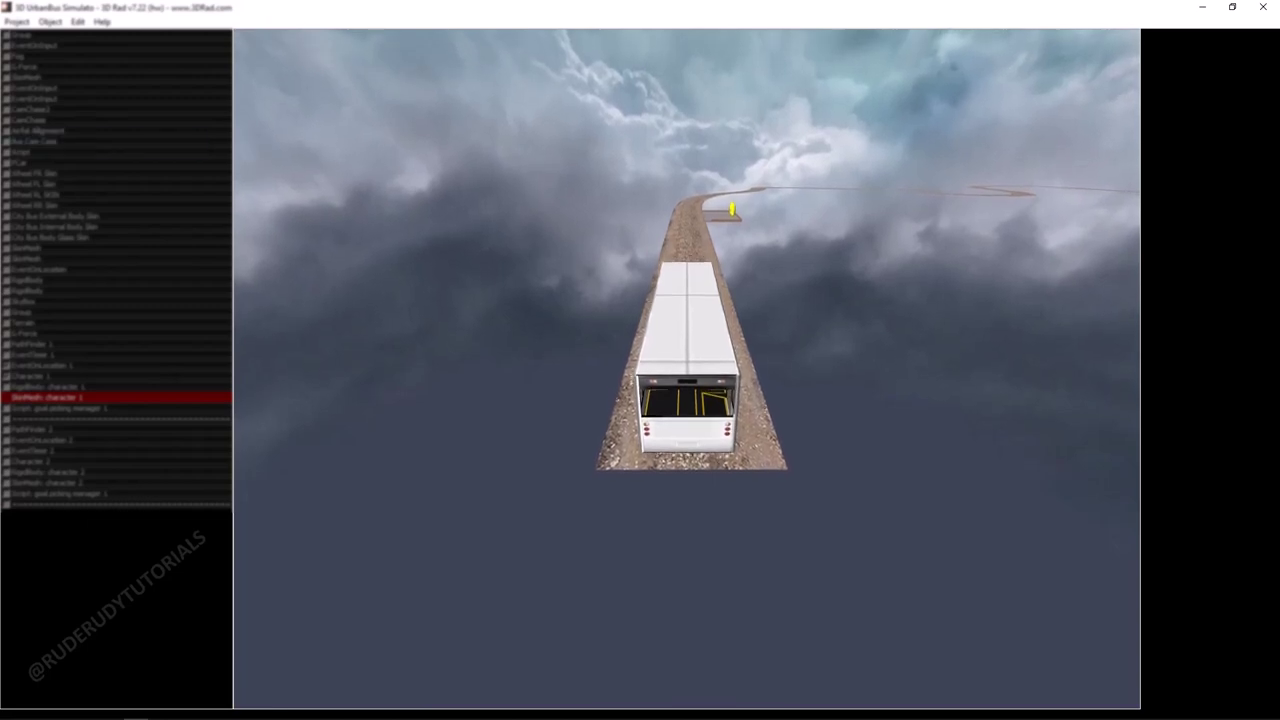
key("Up")
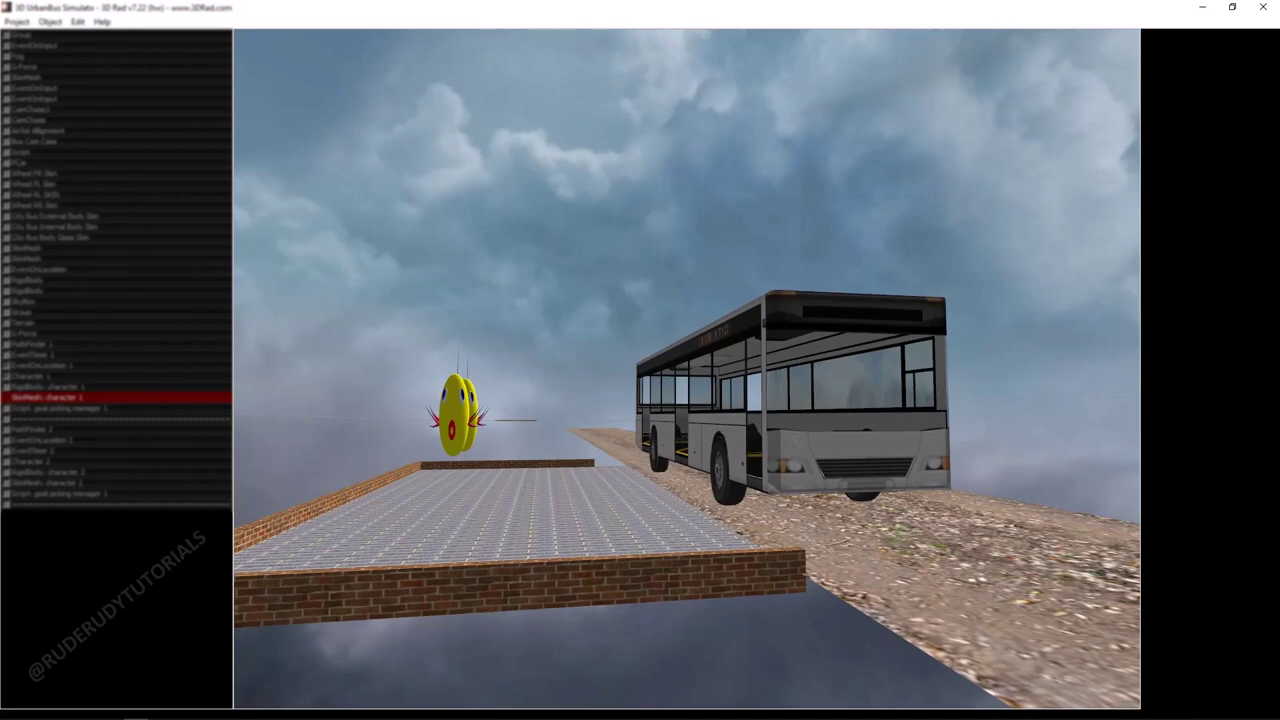
key("space")
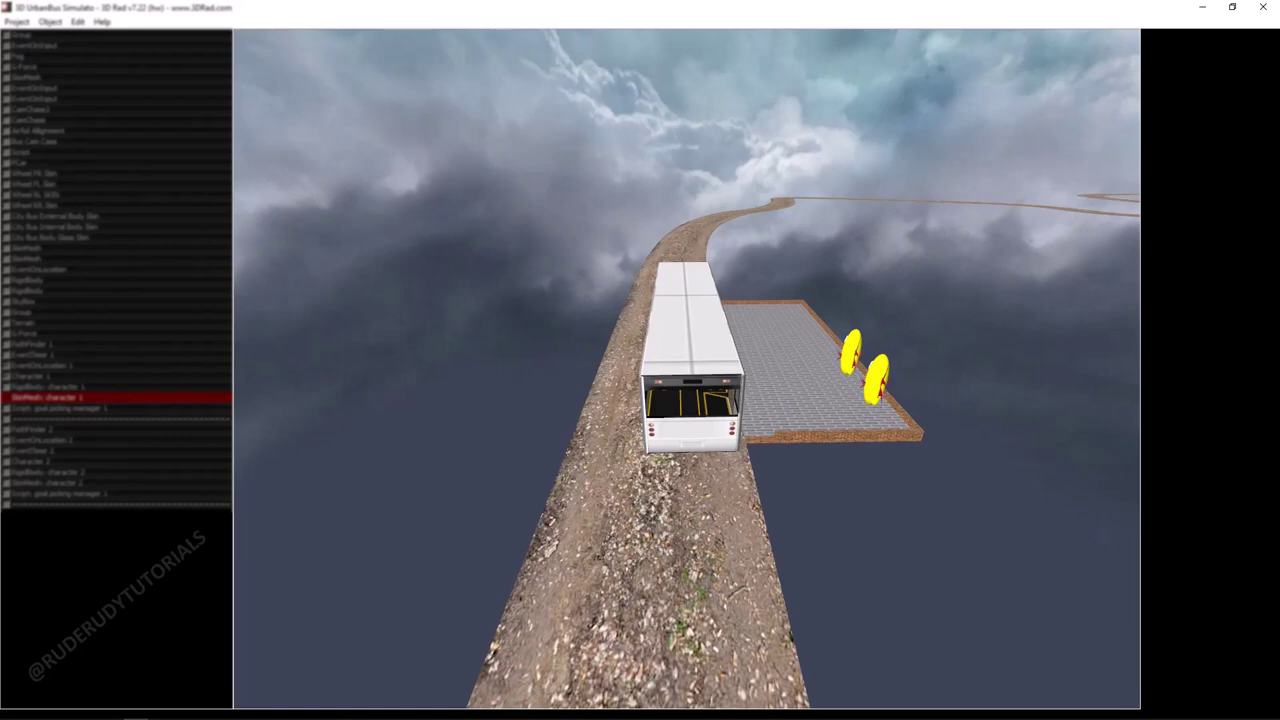
key("Escape")
Enable Display volume for the EventOnLocation object beside the bus stop platform.
scroll(687, 370, "down", 5)
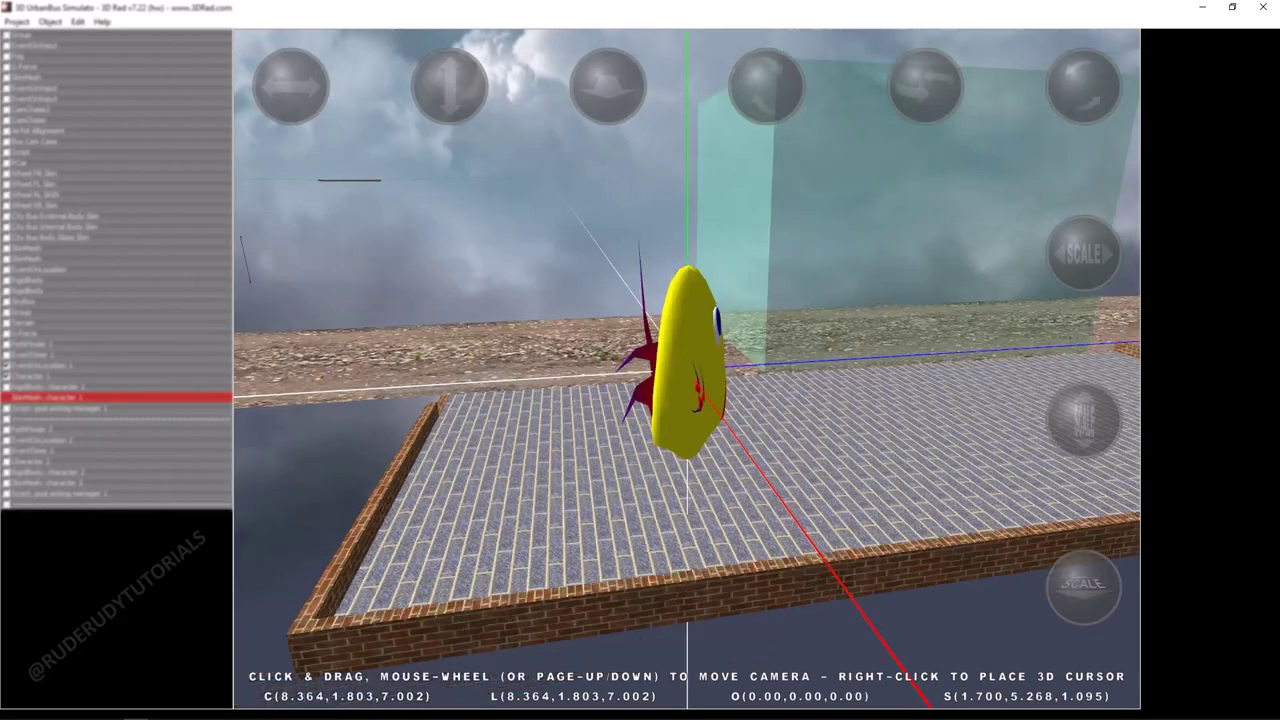
left_click_drag(687, 400, 620, 400)
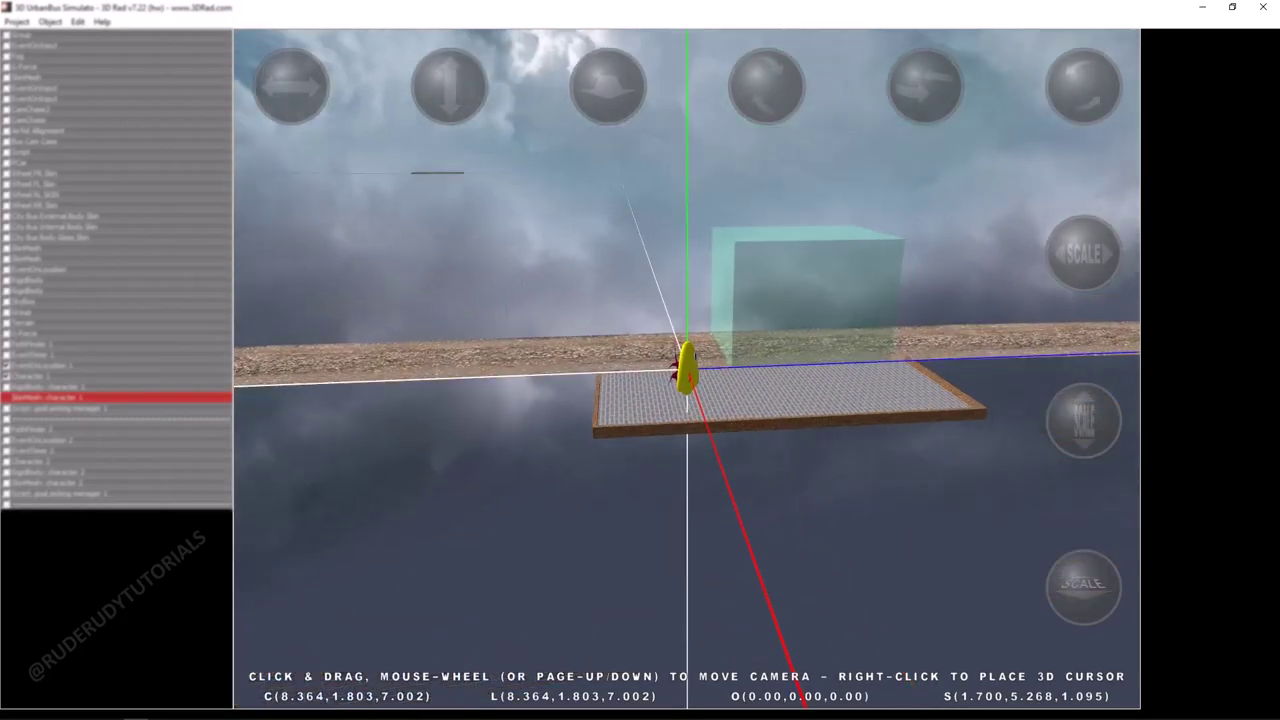
left_click(40, 269)
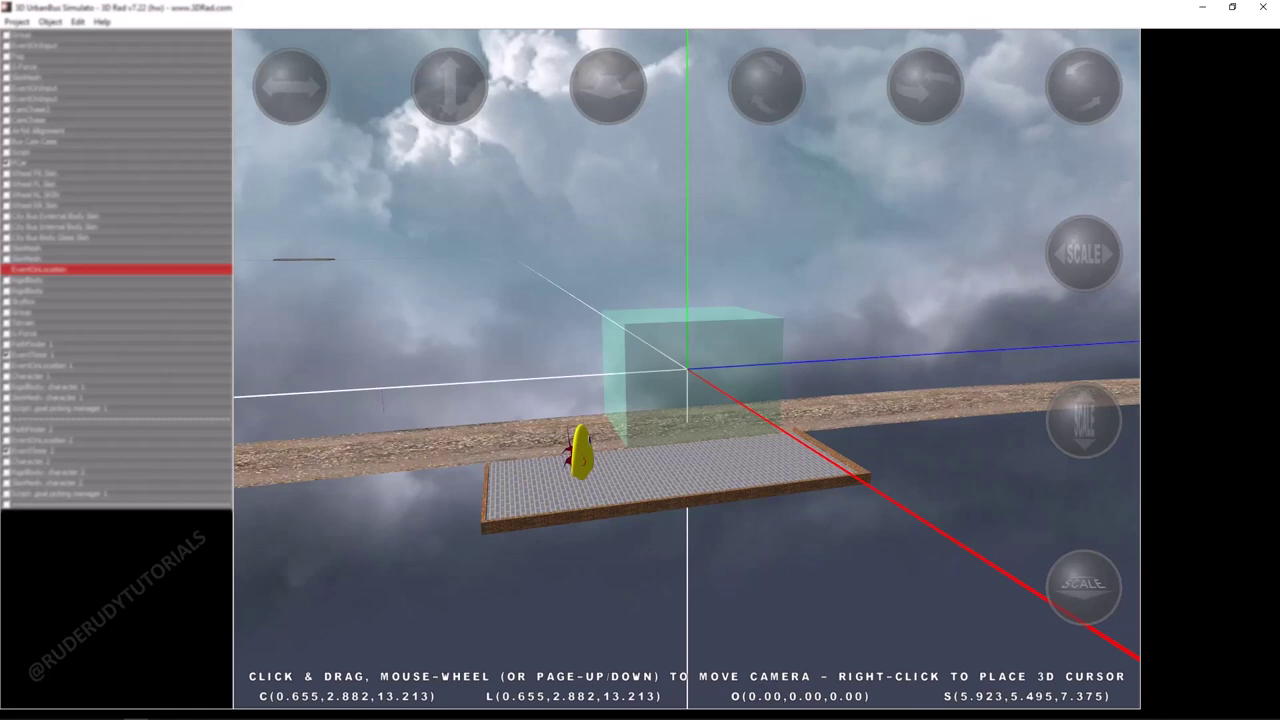
double_click(40, 269)
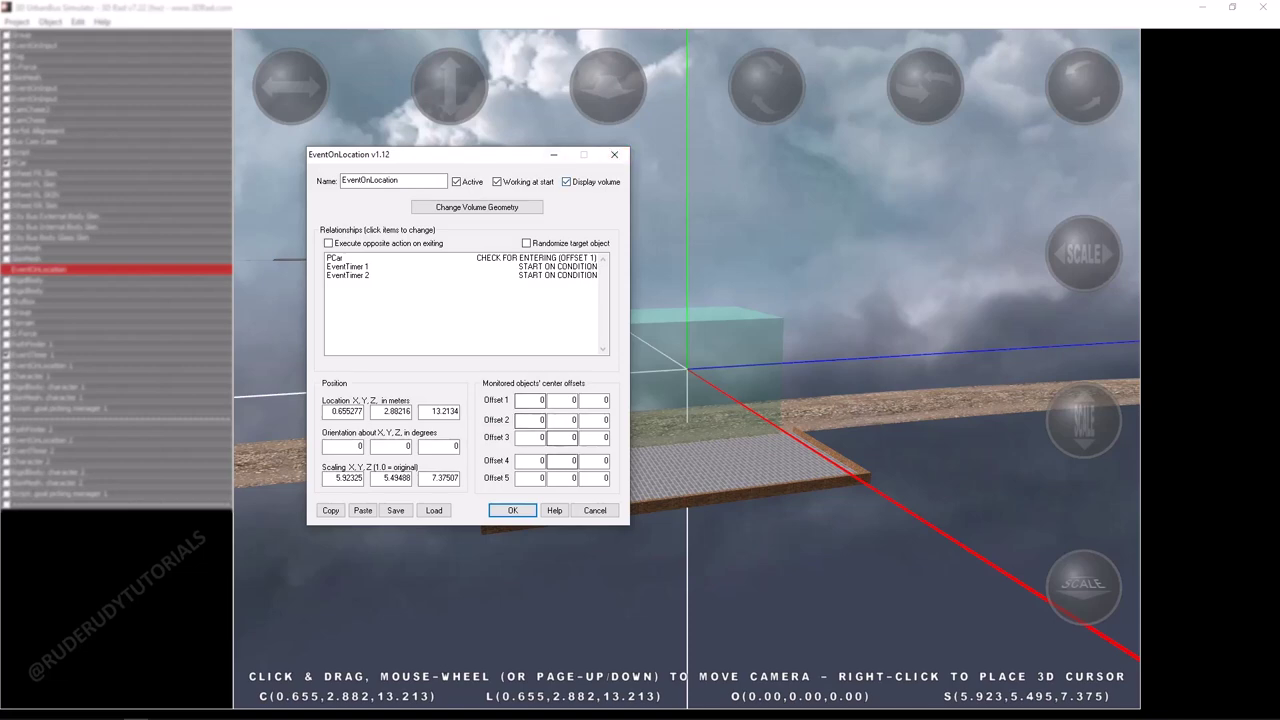
left_click(513, 510)
left_click_drag(560, 500, 380, 484)
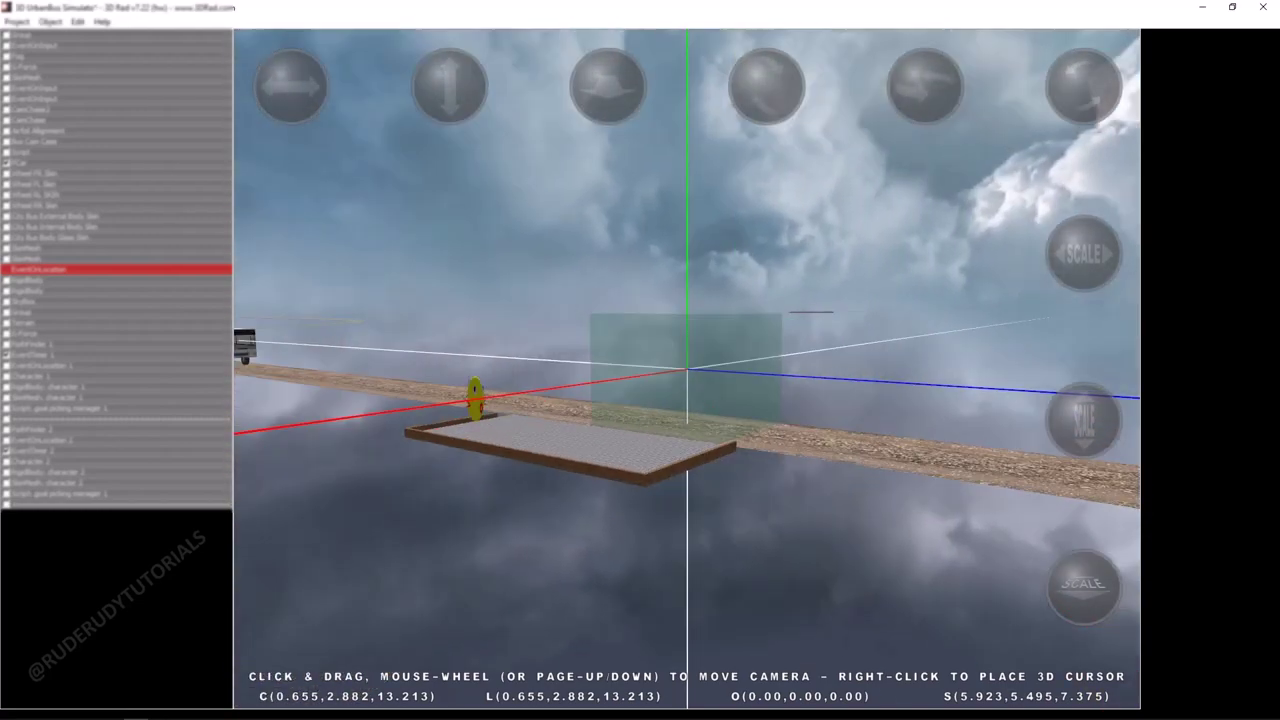
Enable Display volume for EventOnLocation 1 and EventOnLocation 2 at the bus doors.
double_click(42, 366)
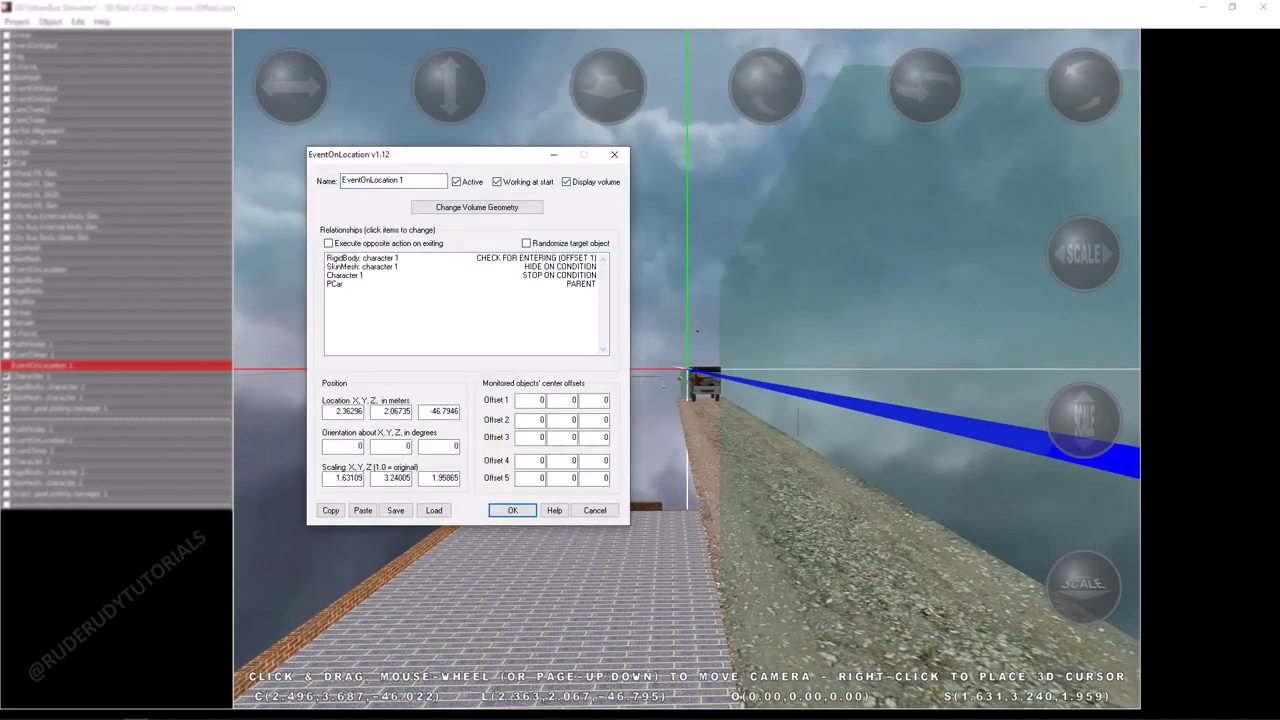
key("Return")
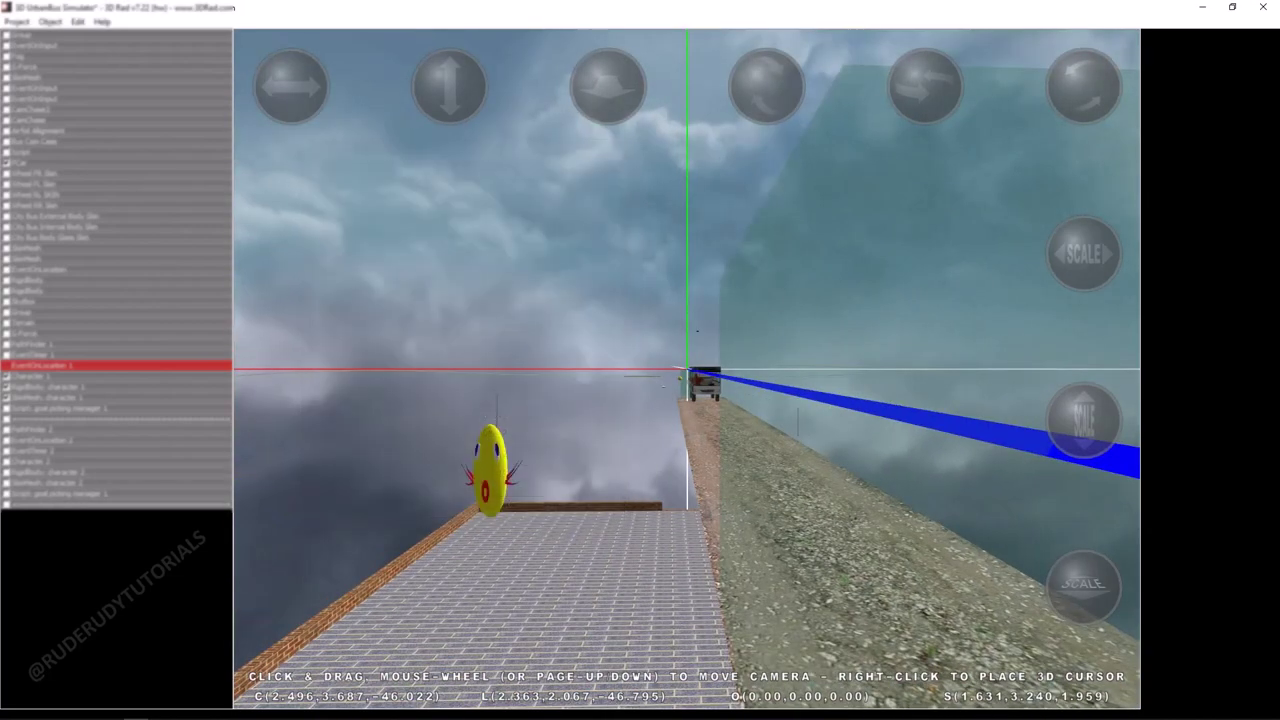
double_click(42, 440)
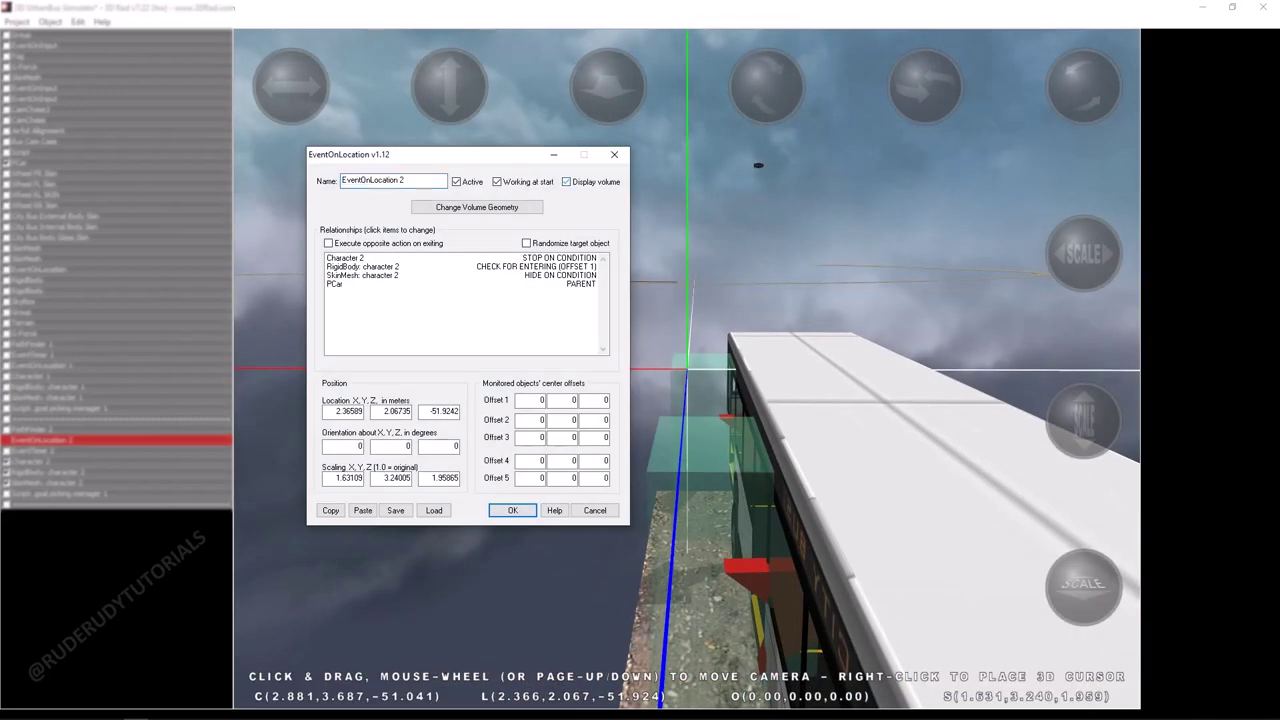
key("Return")
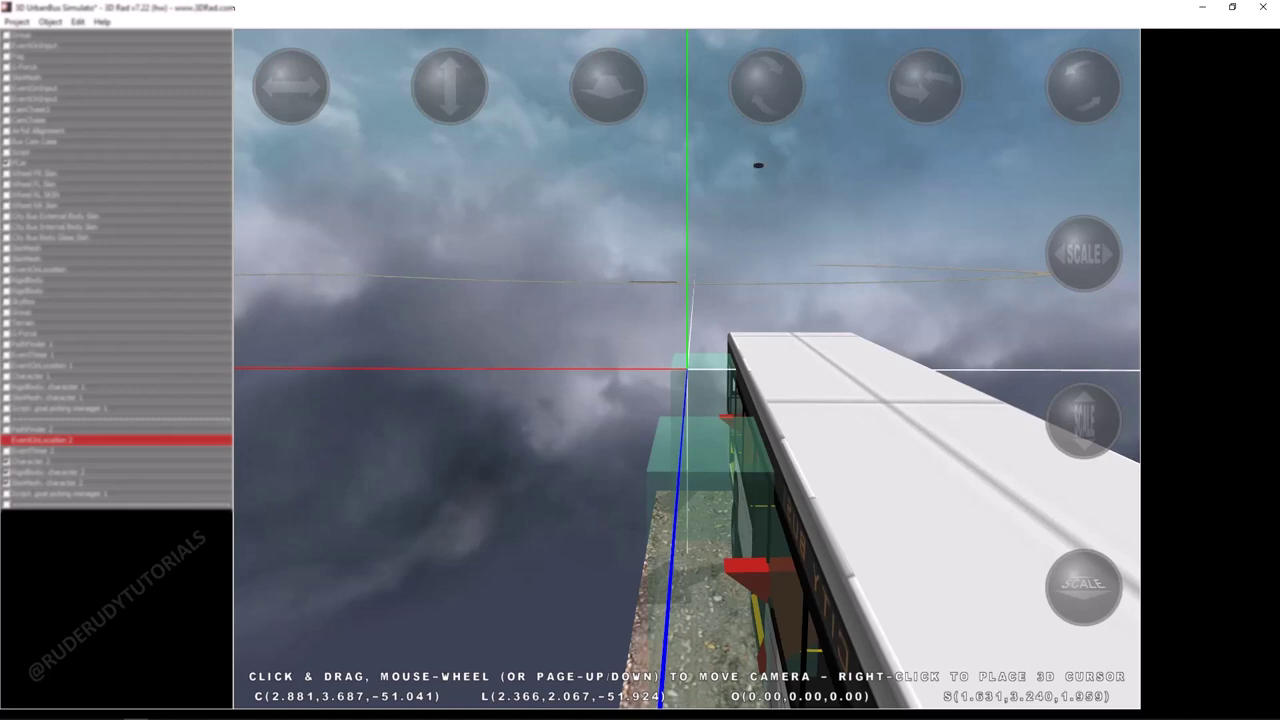
Enable Display goal location for PathFinder 2 and PathFinder 1.
left_click(34, 429)
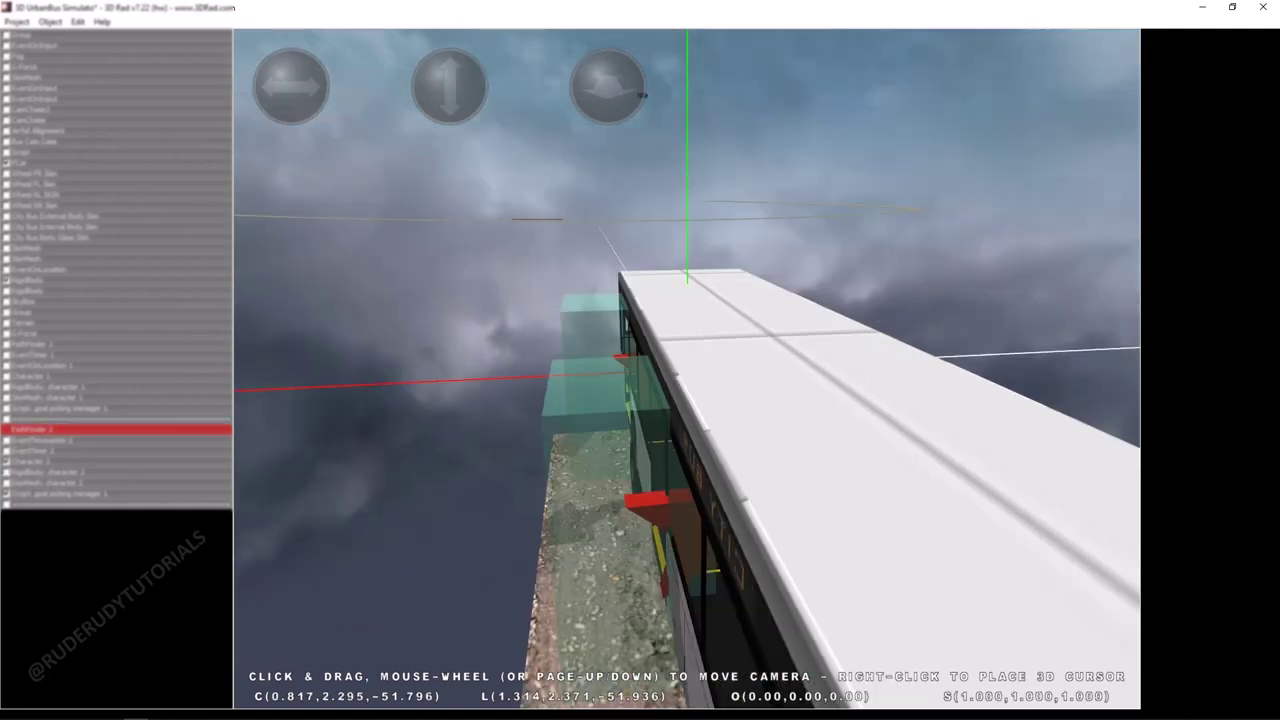
key("Return")
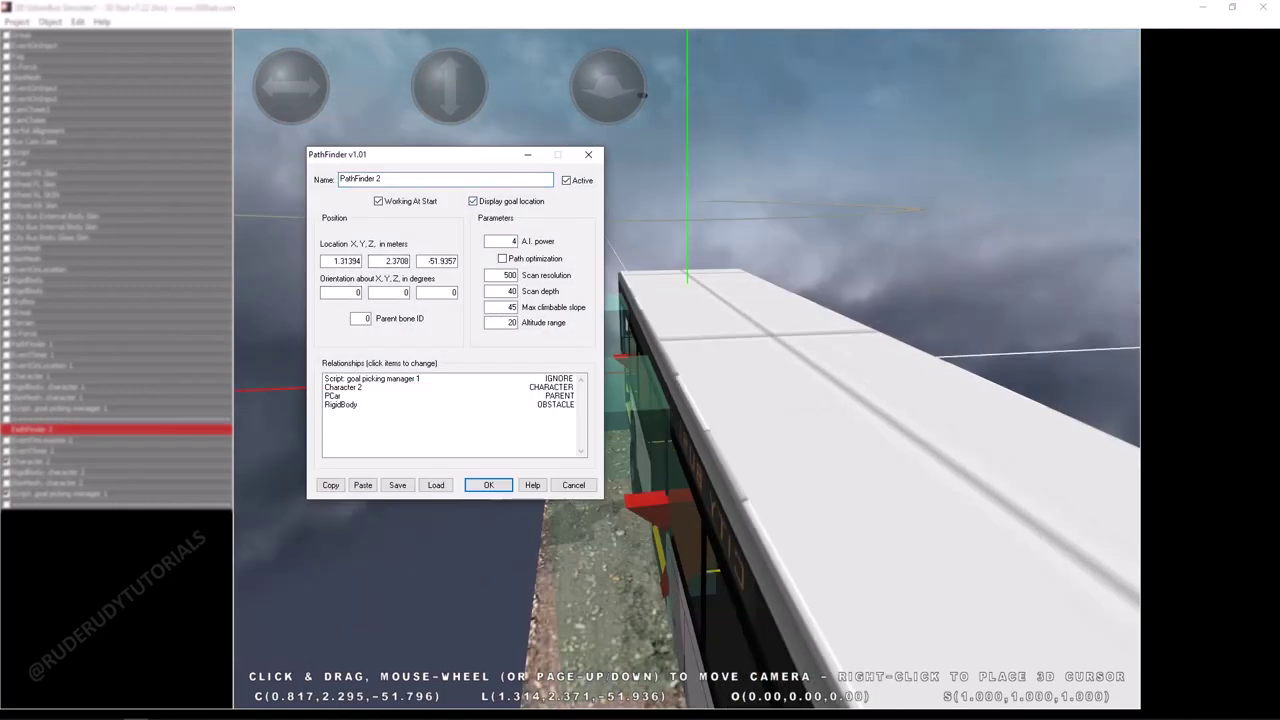
key("Return")
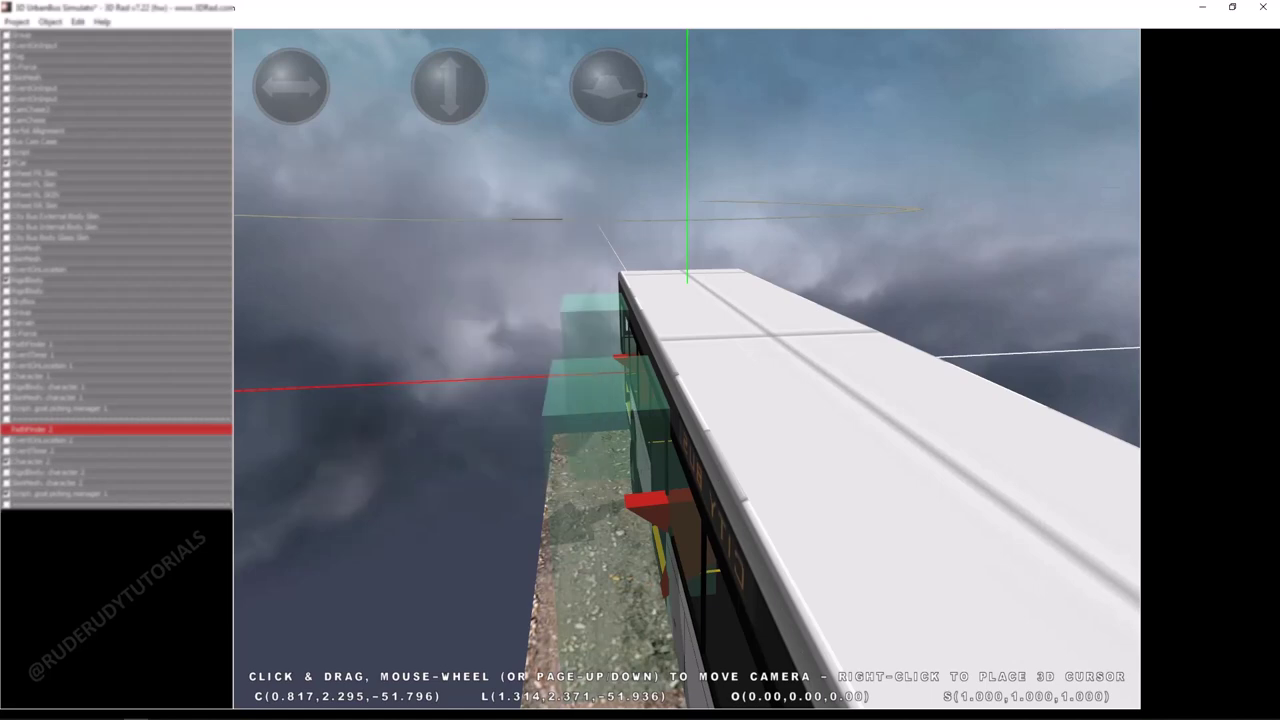
double_click(34, 344)
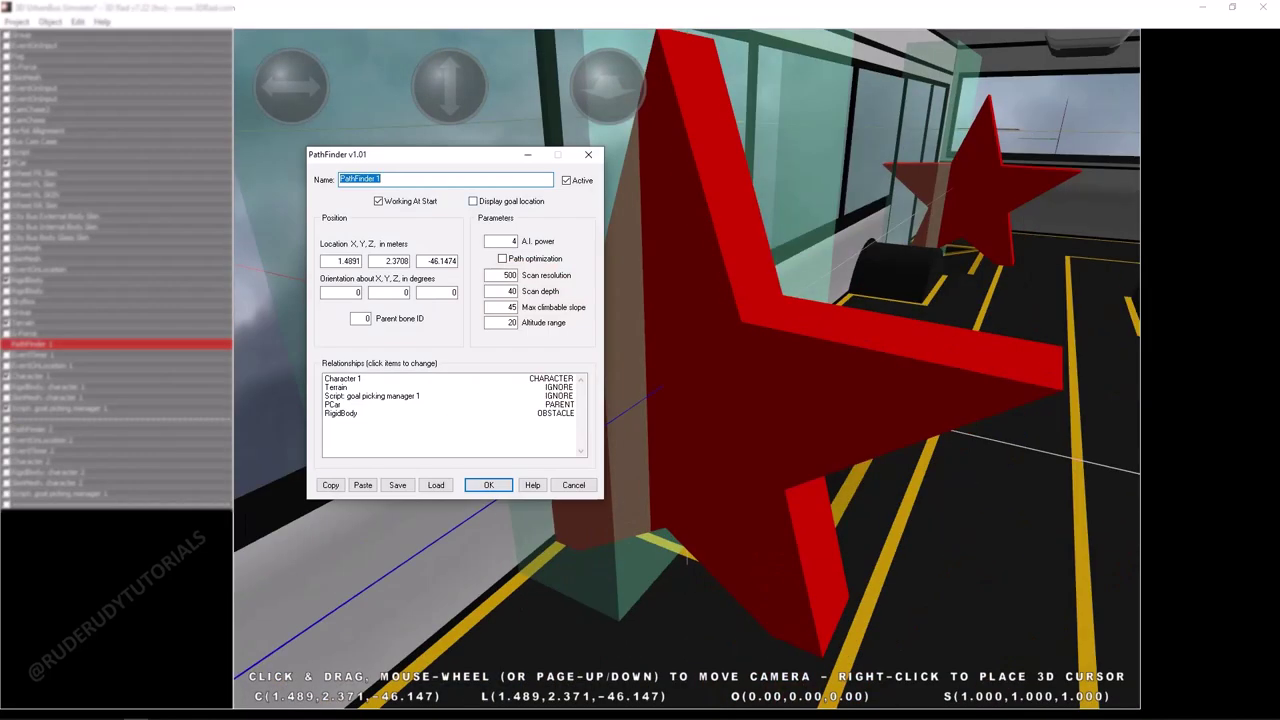
key("Return")
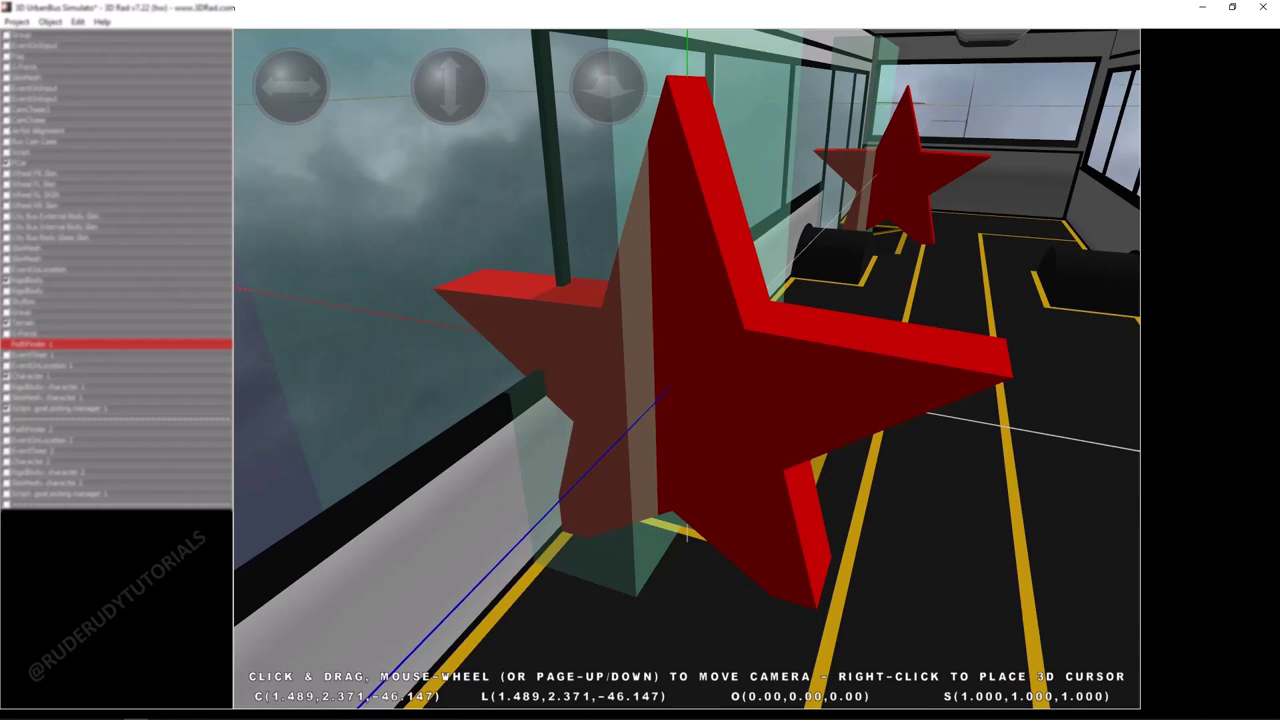
Test the passenger boarding with volumes and goals displayed: drive the bus to the platform, switch the camera and end the run.
left_click(16, 21)
left_click(30, 140)
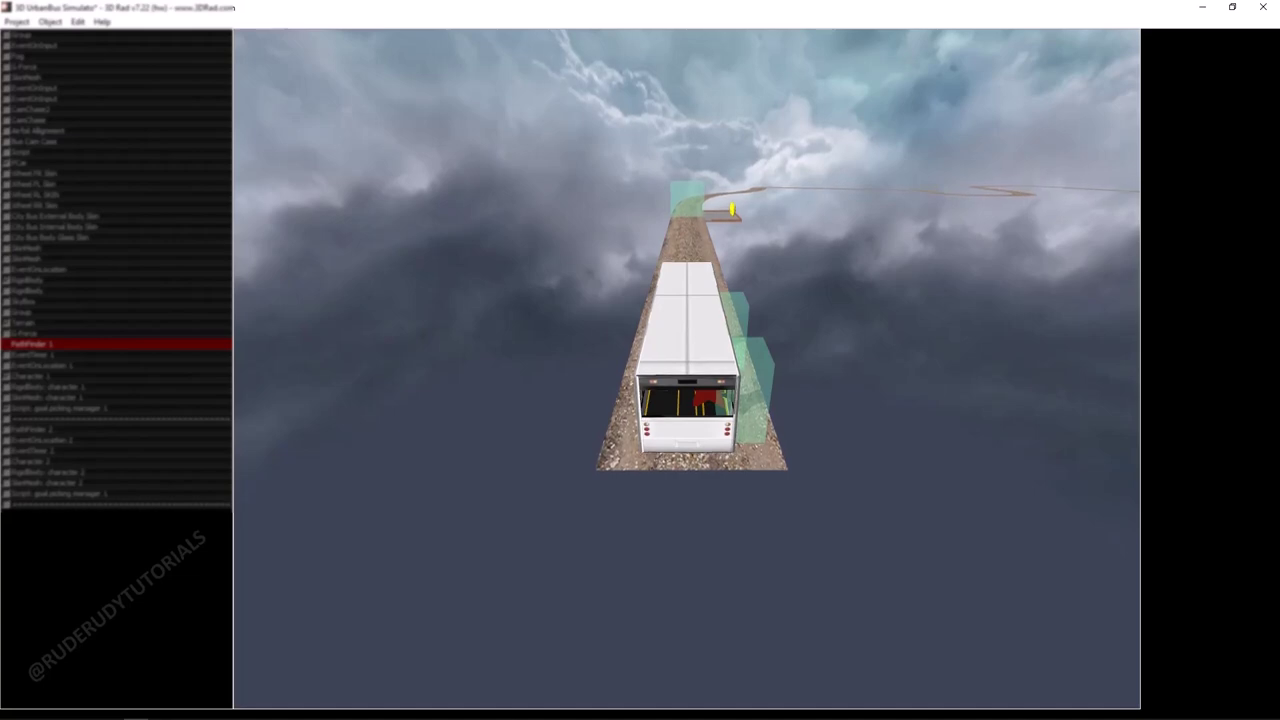
key("Up")
key("c")
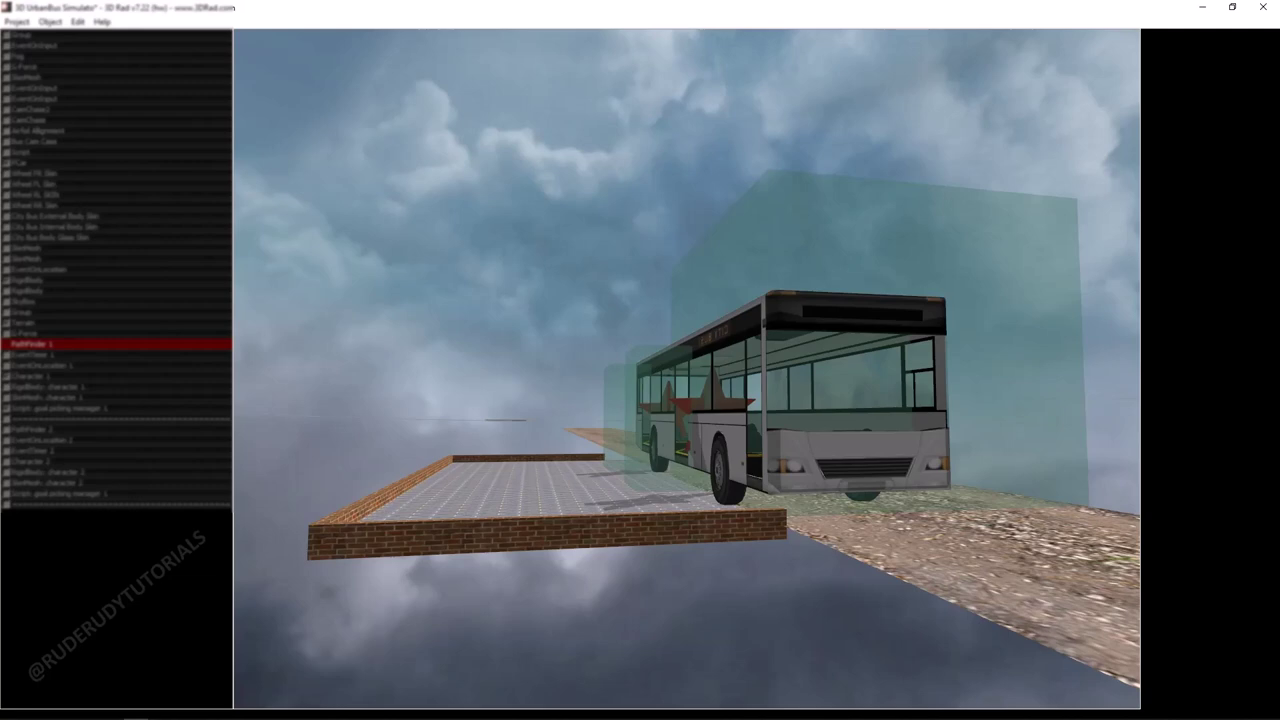
key("Escape")
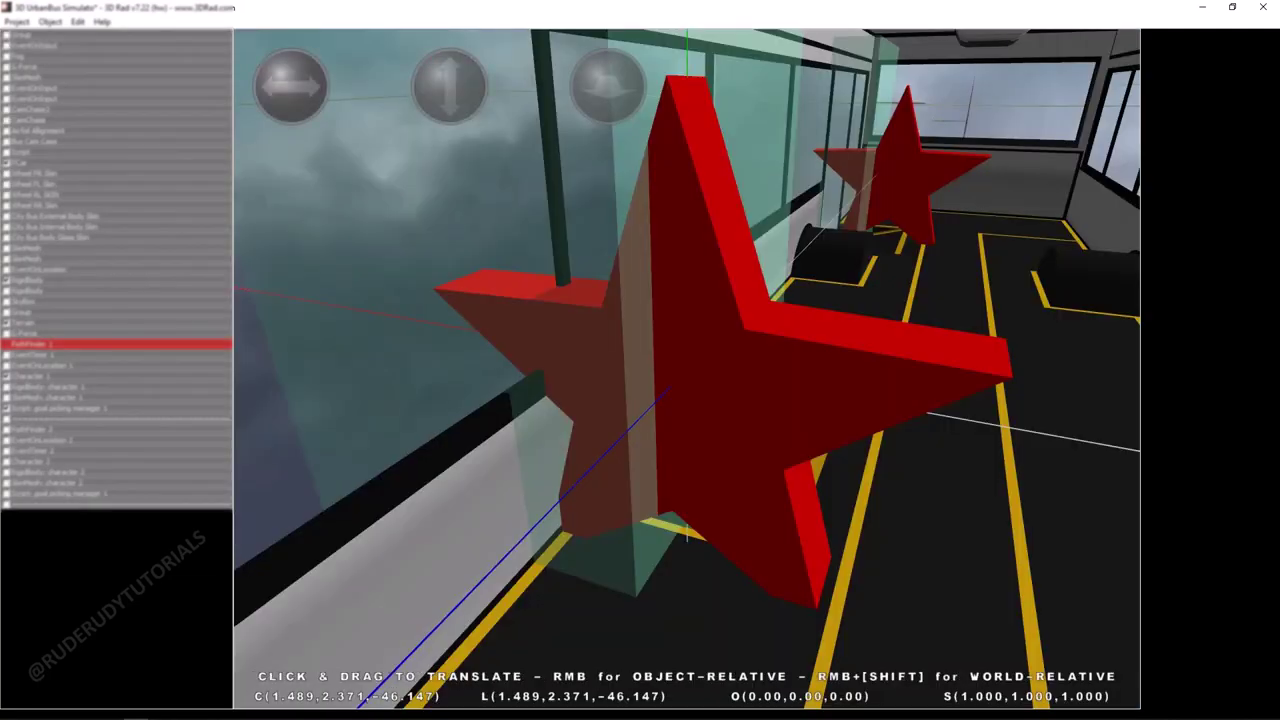
Test the boarding again by driving the bus to the platform, stop the run and inspect the door volumes and goal stars from outside the bus.
left_click(17, 22)
left_click(30, 139)
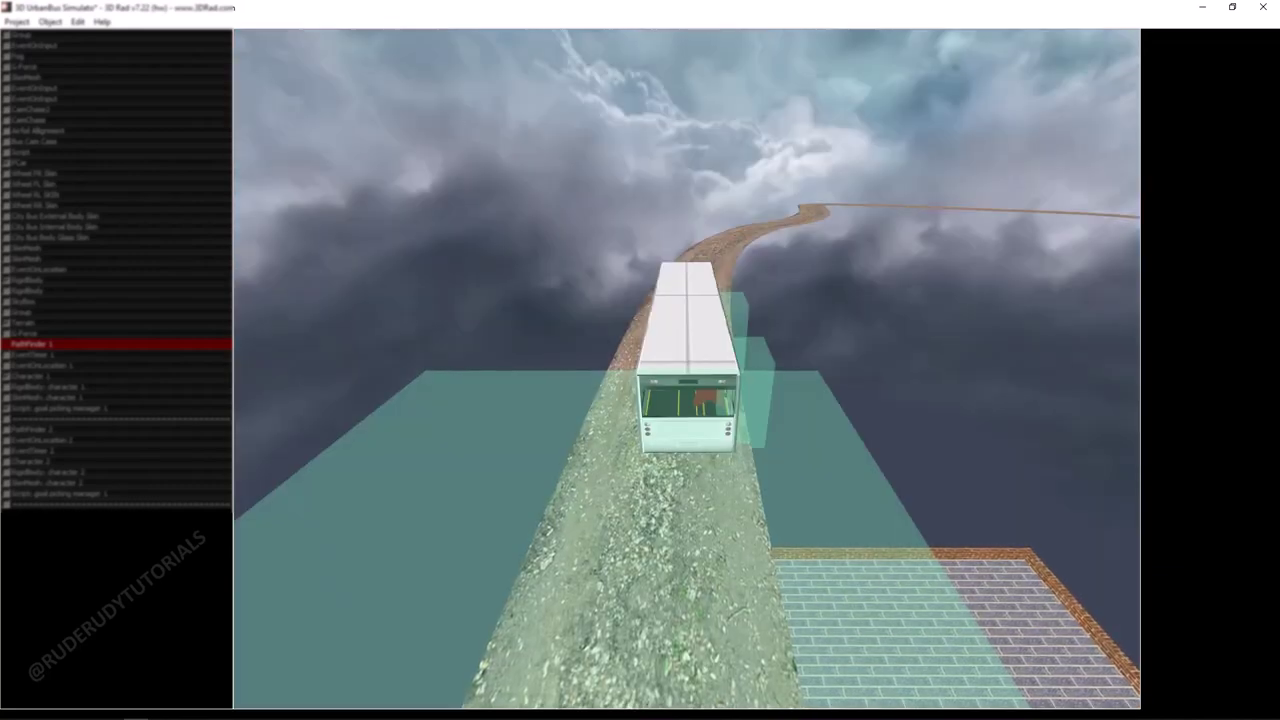
key("Escape")
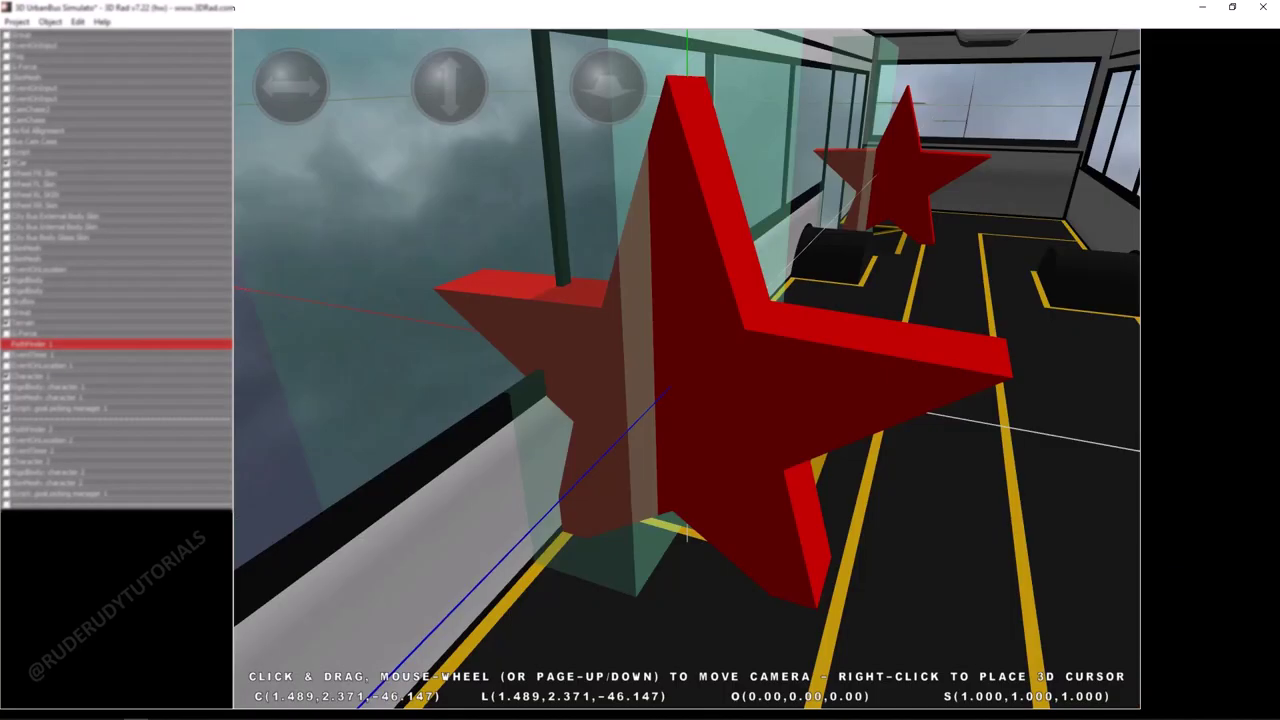
scroll(687, 370, "down", 10)
left_click_drag(687, 370, 812, 347)
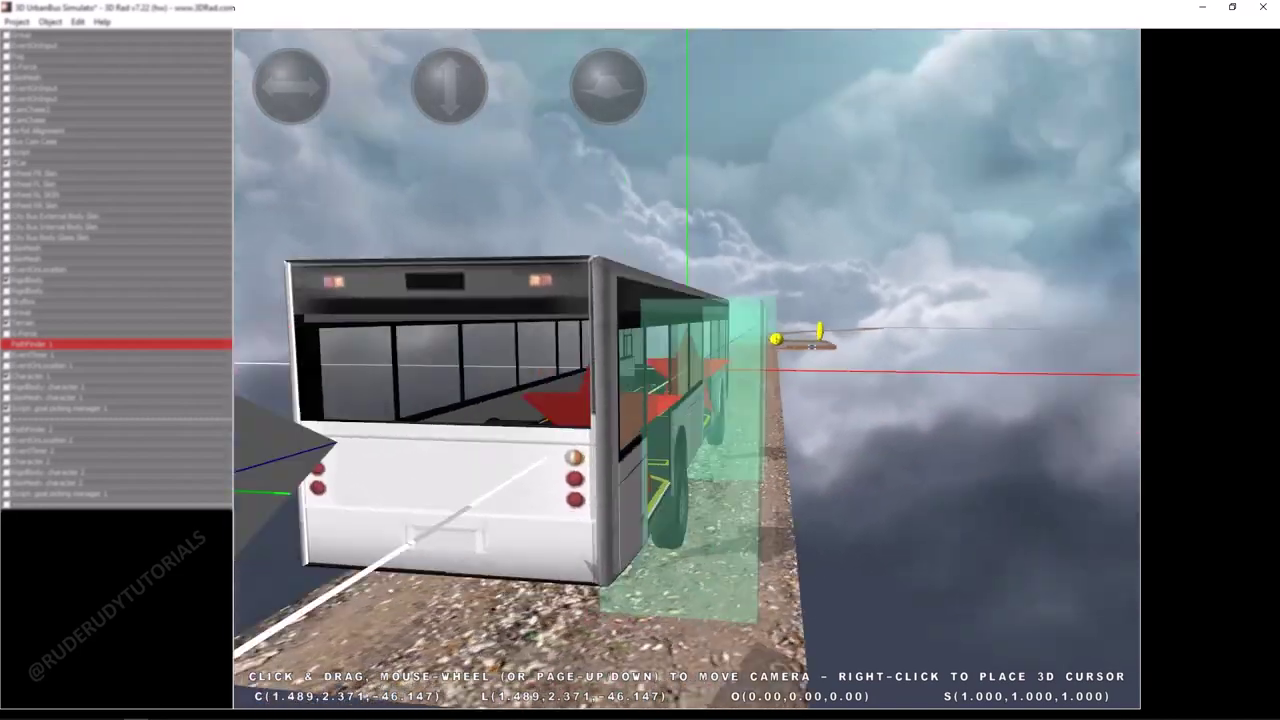
left_click_drag(450, 455, 390, 455)
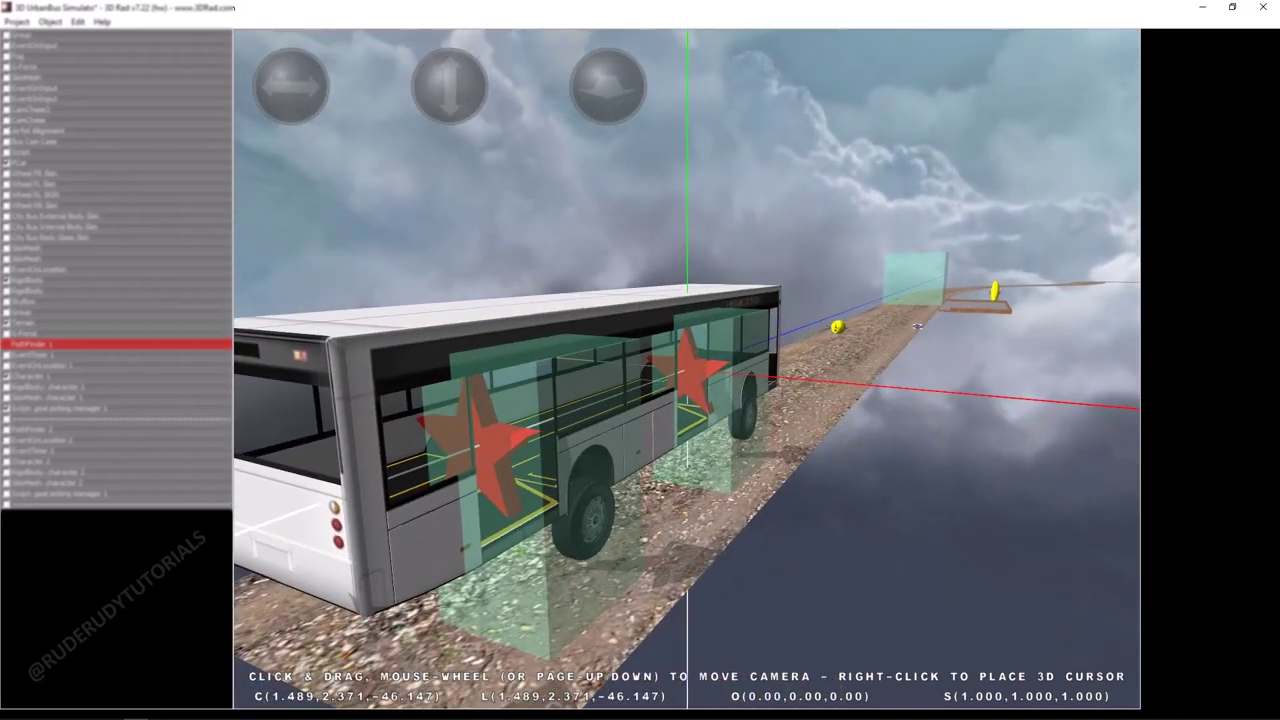
Move the Group object onto the passenger at the platform corner, at about 8.372, 0.668, 7.109.
left_click(60, 461)
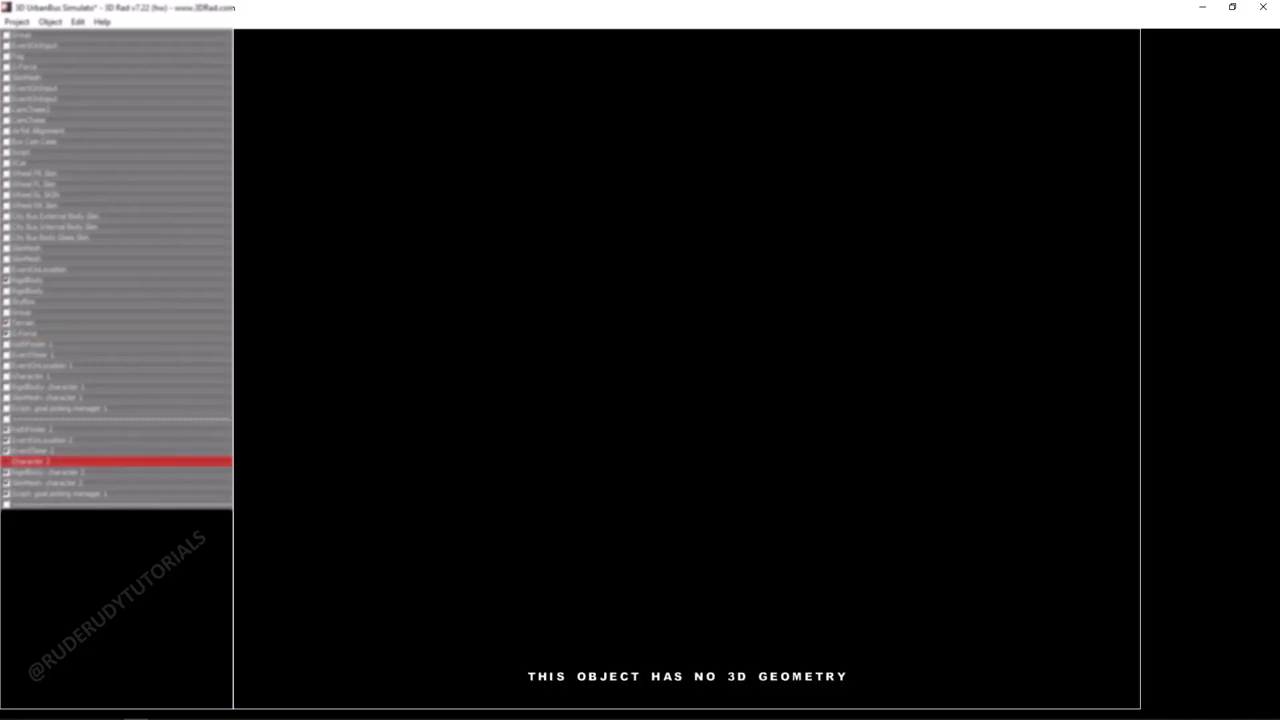
left_click(60, 312)
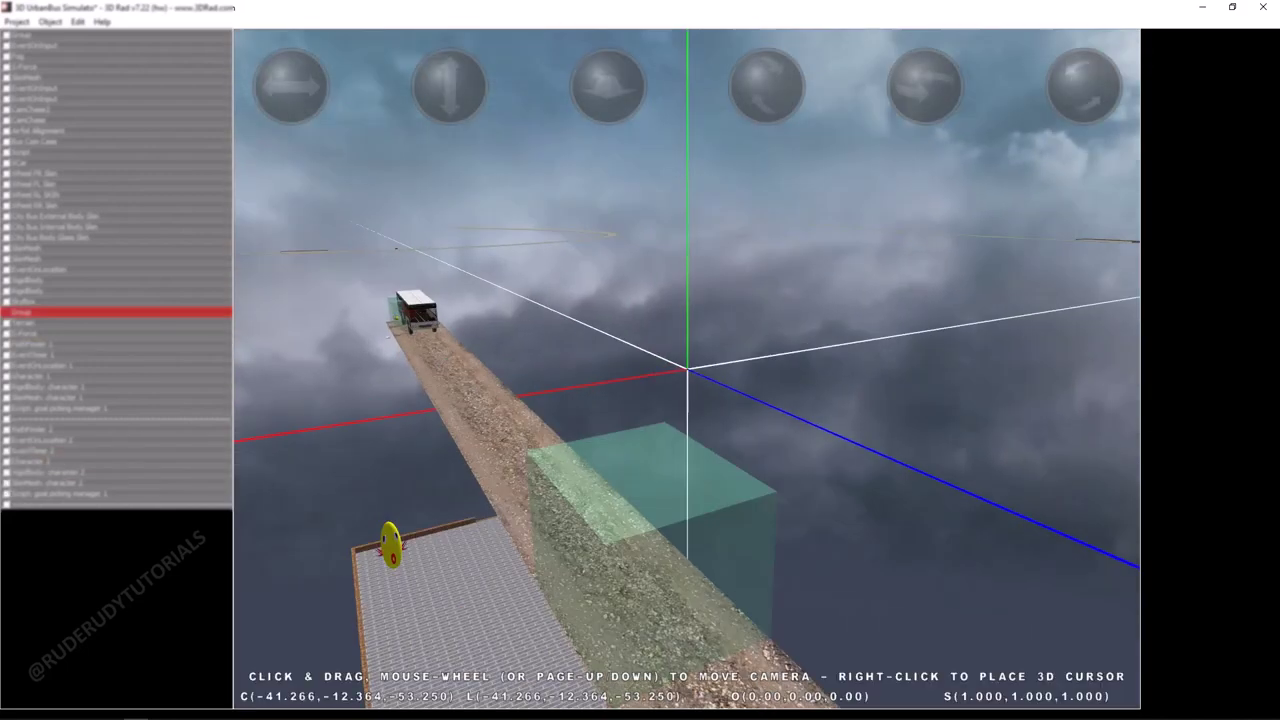
left_click_drag(381, 337, 510, 371)
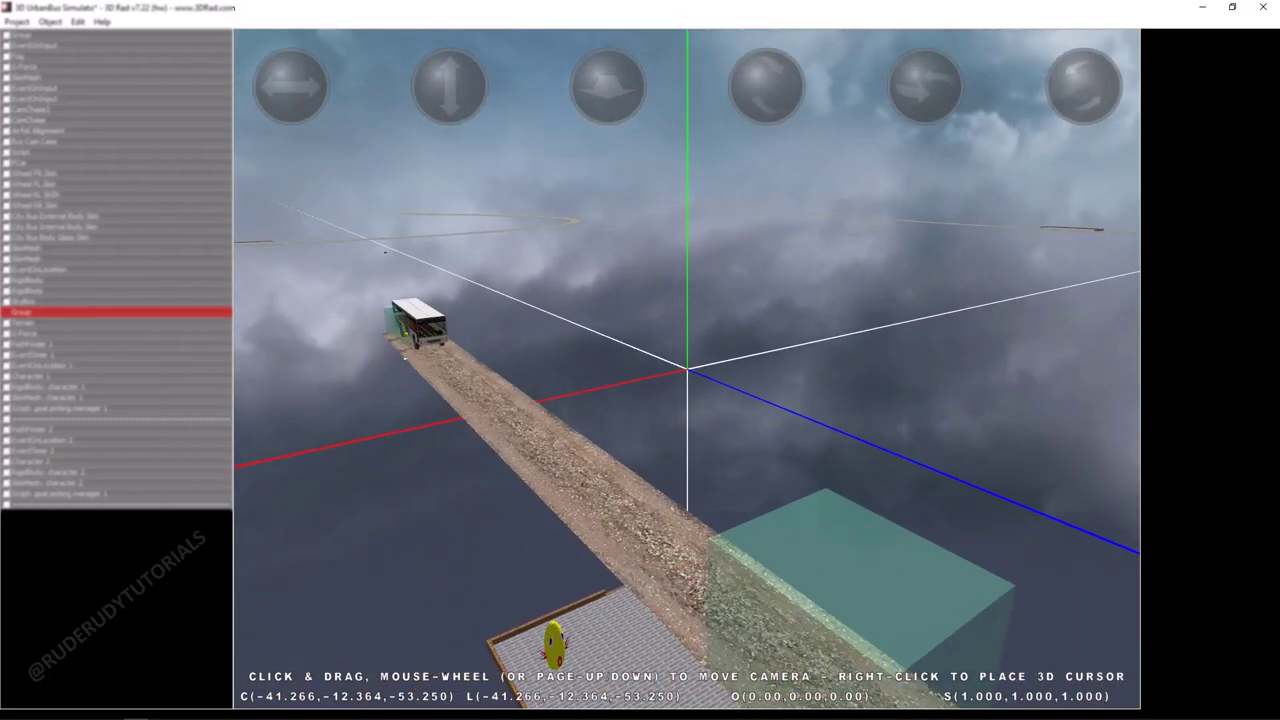
left_click_drag(609, 88, 609, 144)
left_click_drag(450, 88, 450, 56)
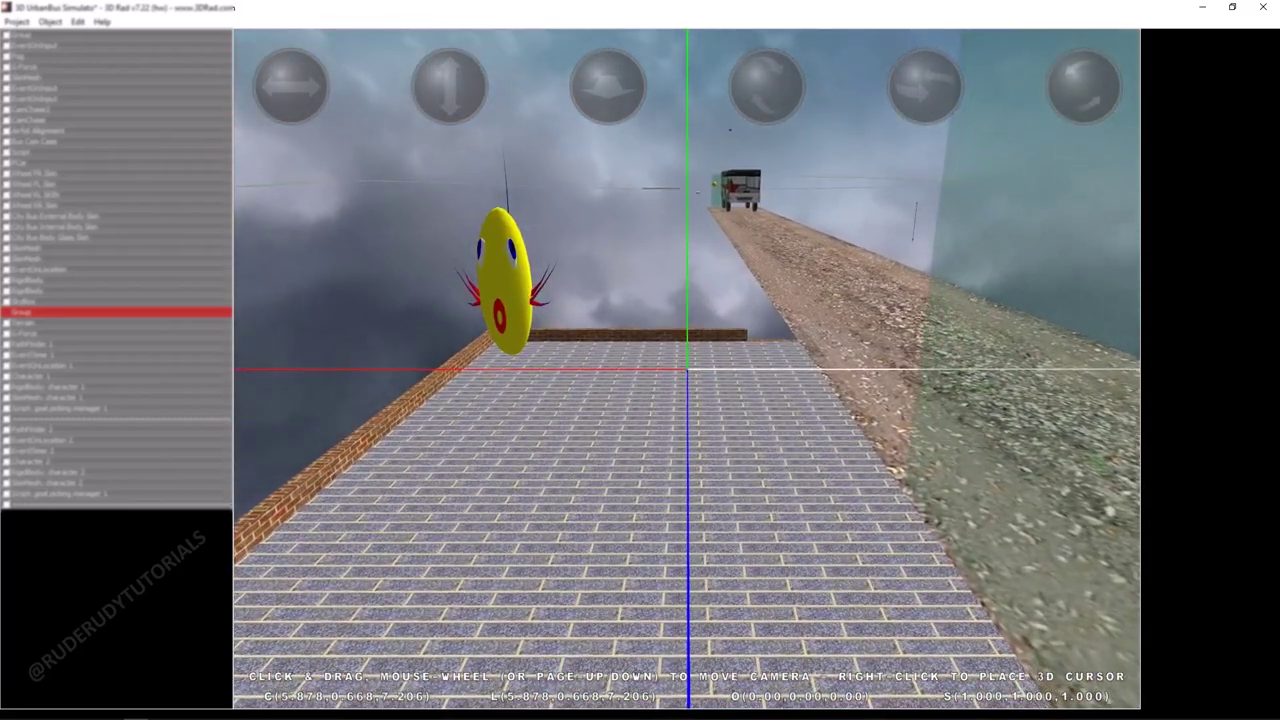
left_click_drag(291, 87, 263, 87)
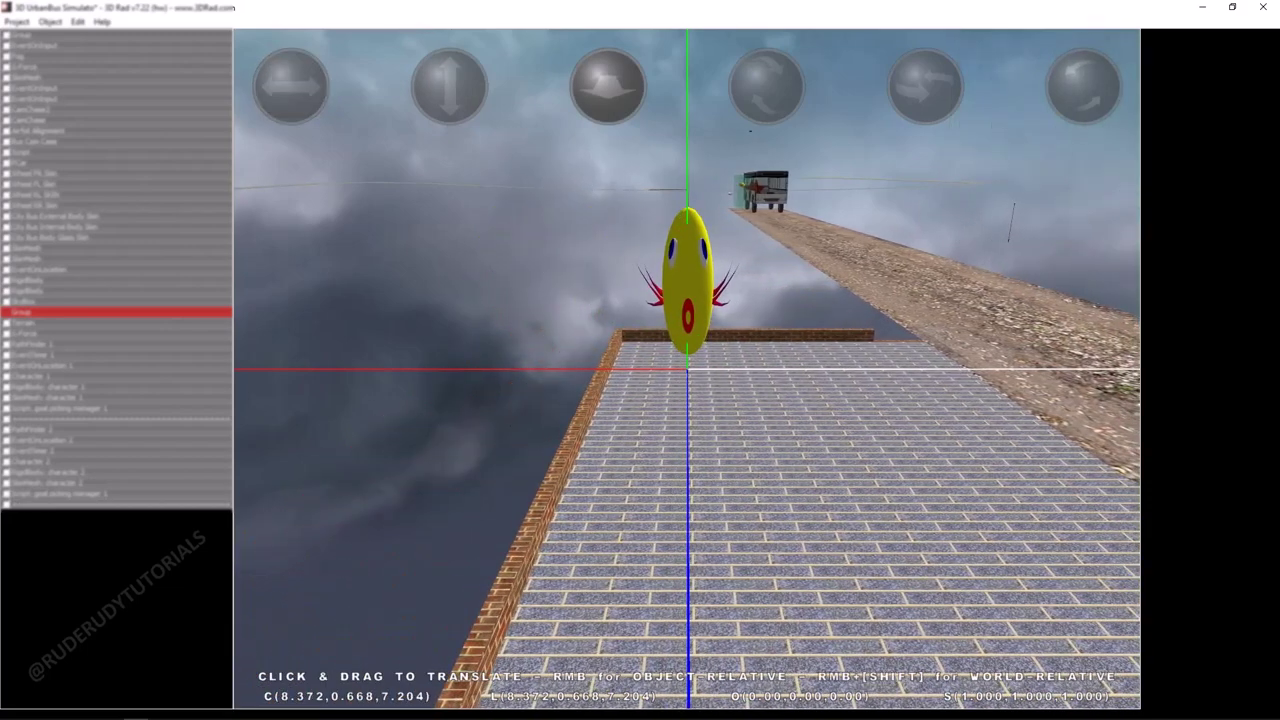
left_click_drag(608, 87, 608, 84)
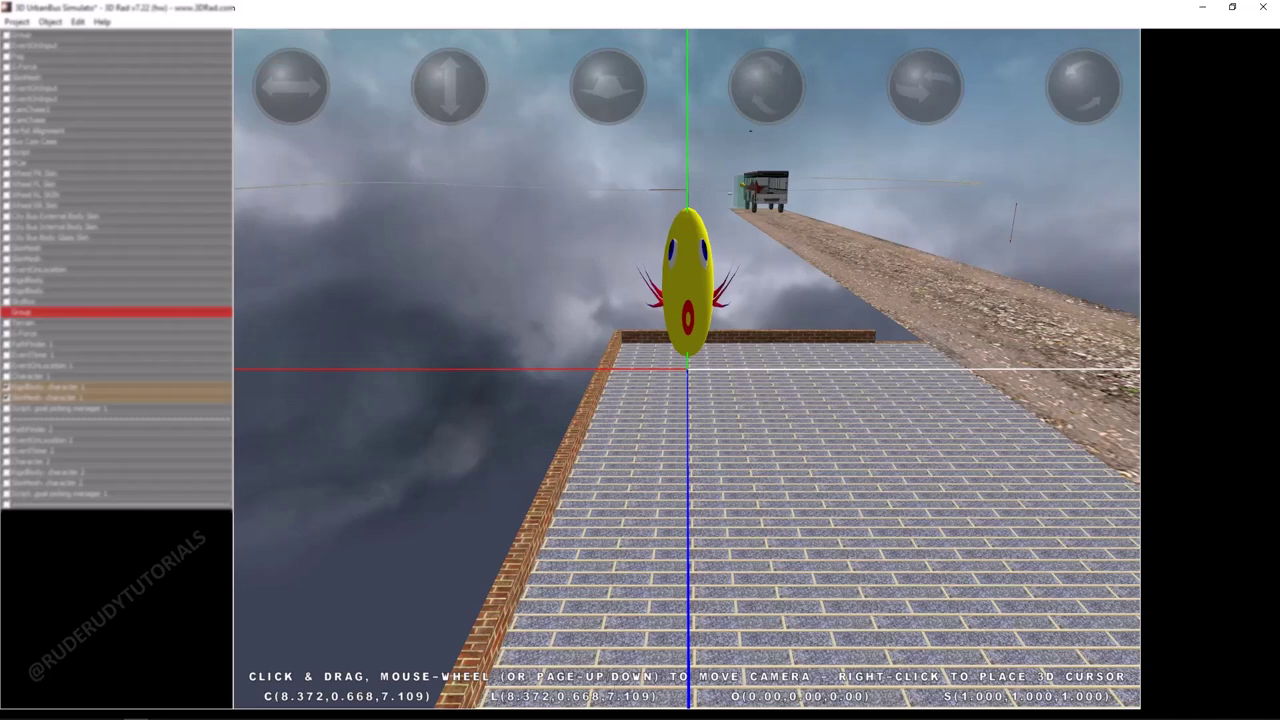
Move the Group together with RigidBody: character 1 and SkinMesh: character 1 to the platform's opposite end, at about 8.393, 0.668, 15.533.
left_click_drag(608, 87, 608, 129)
left_click_drag(640, 300, 335, 334)
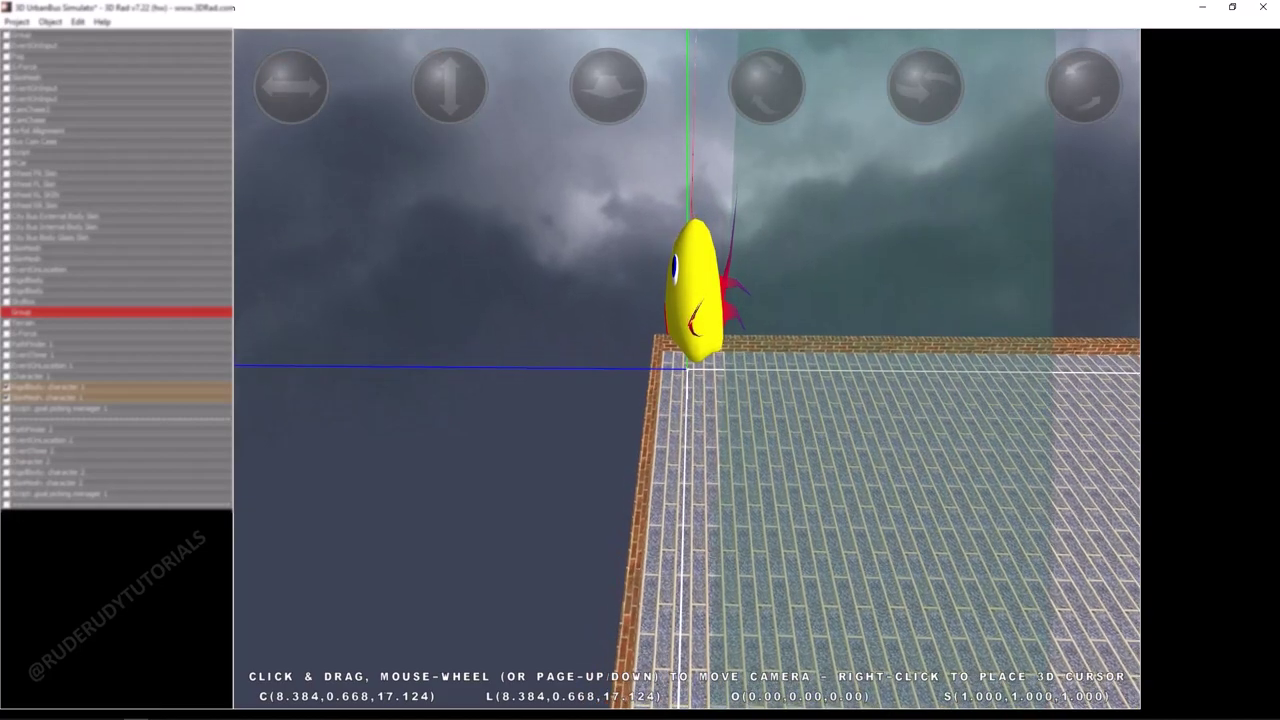
left_click_drag(291, 87, 318, 88)
left_click_drag(450, 300, 725, 240)
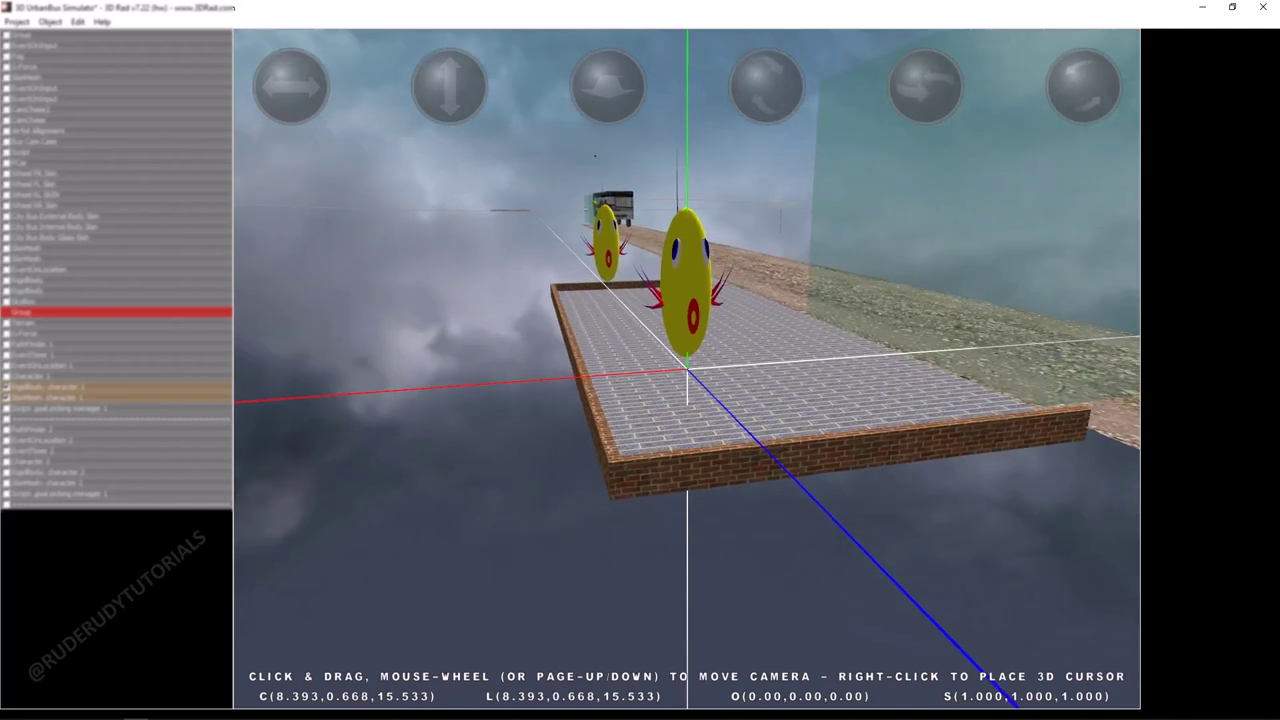
Test the boarding with the two passengers placed apart: drive the bus to the platform, switch between cameras and end the run.
left_click(17, 22)
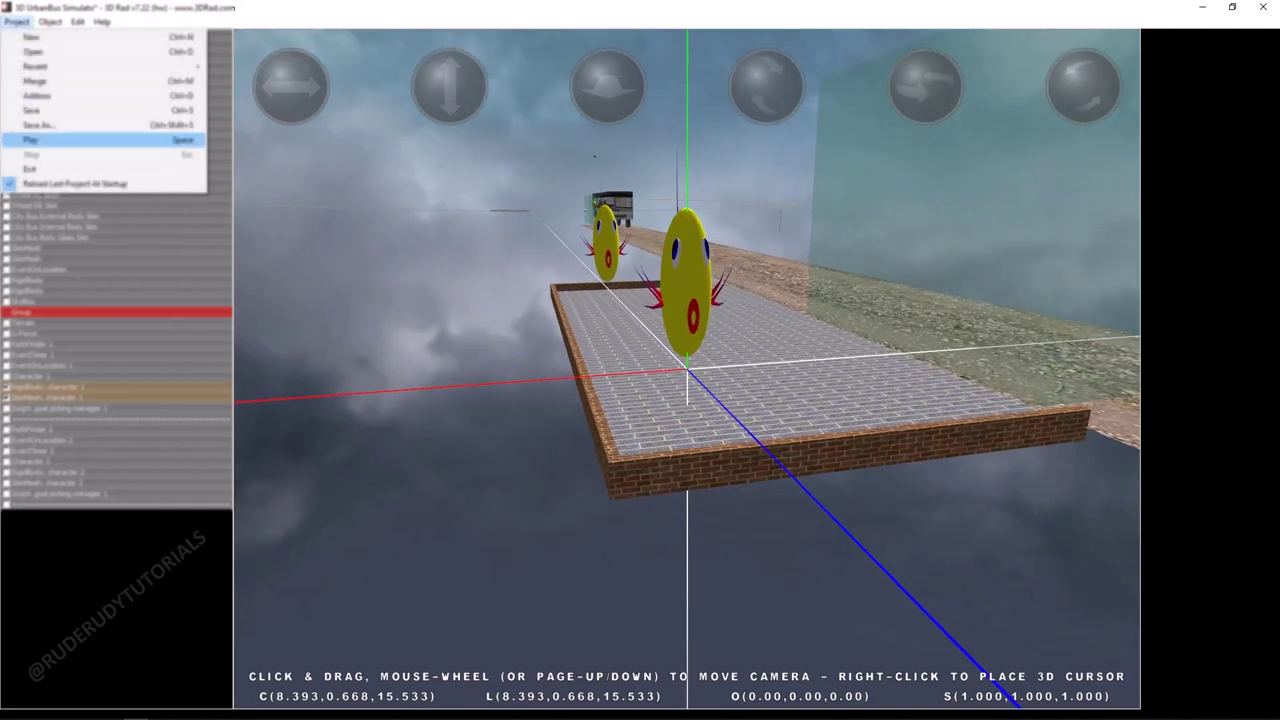
left_click(40, 139)
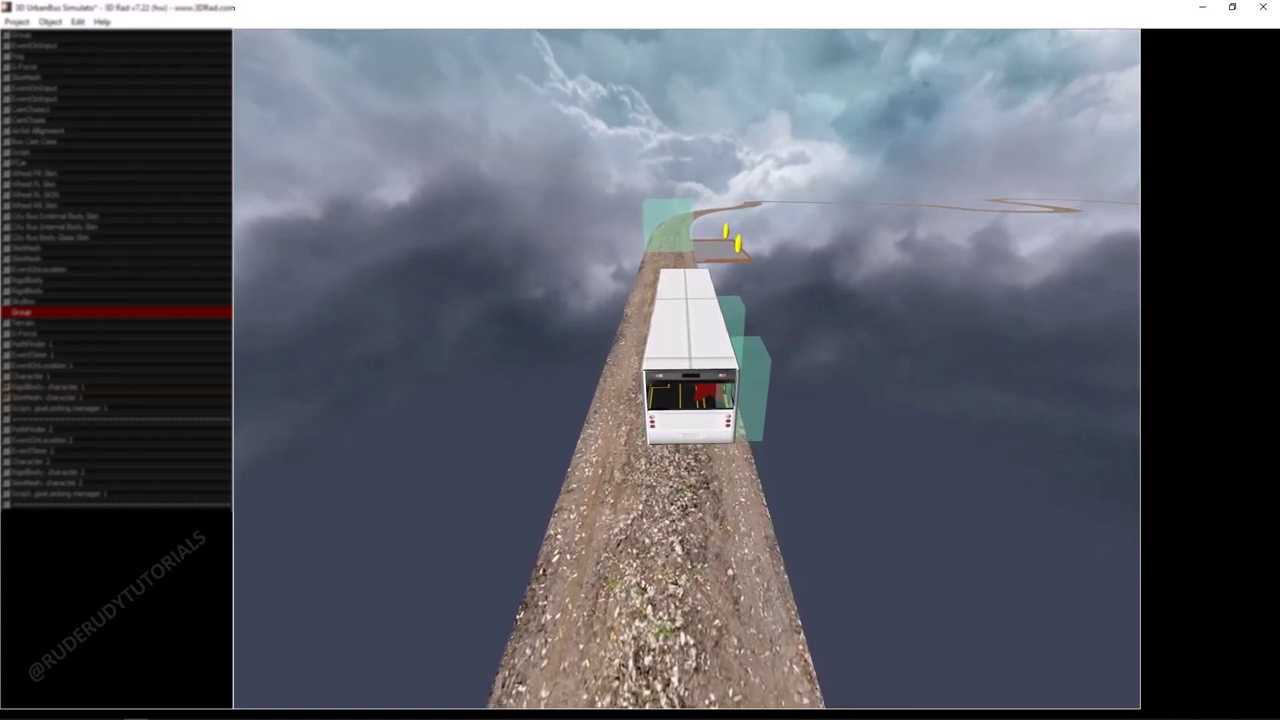
key("c")
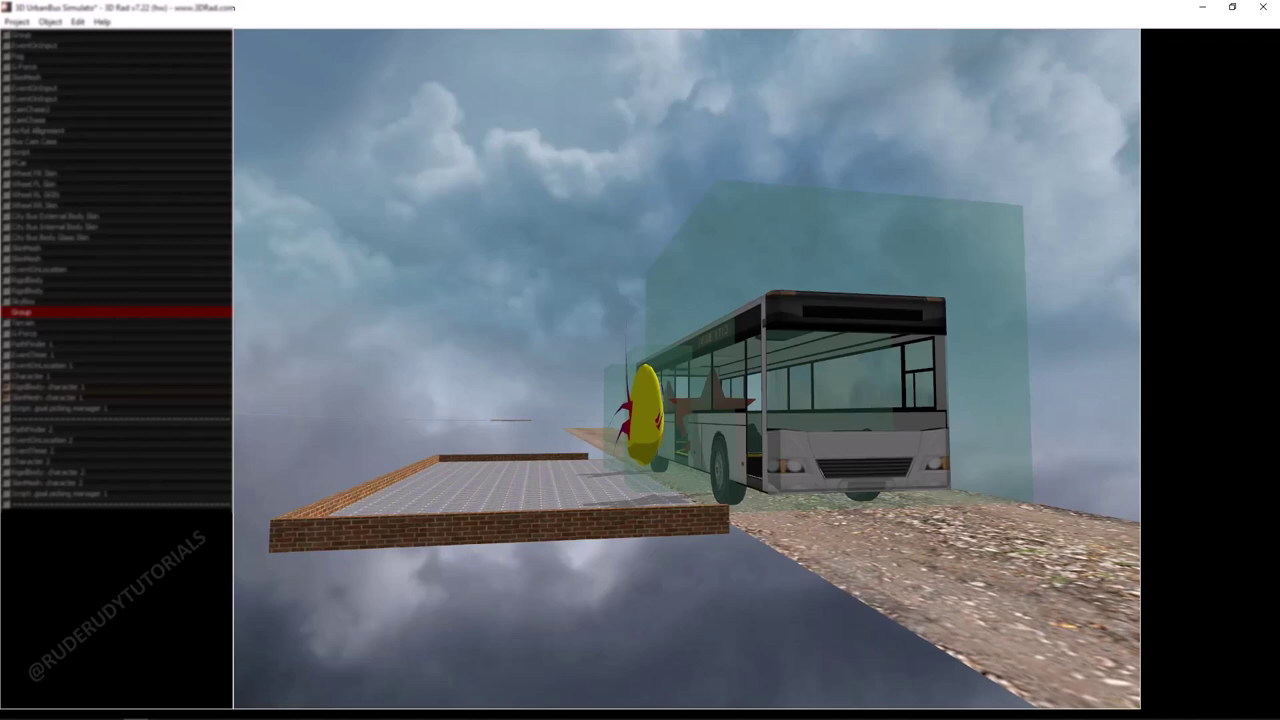
key("c")
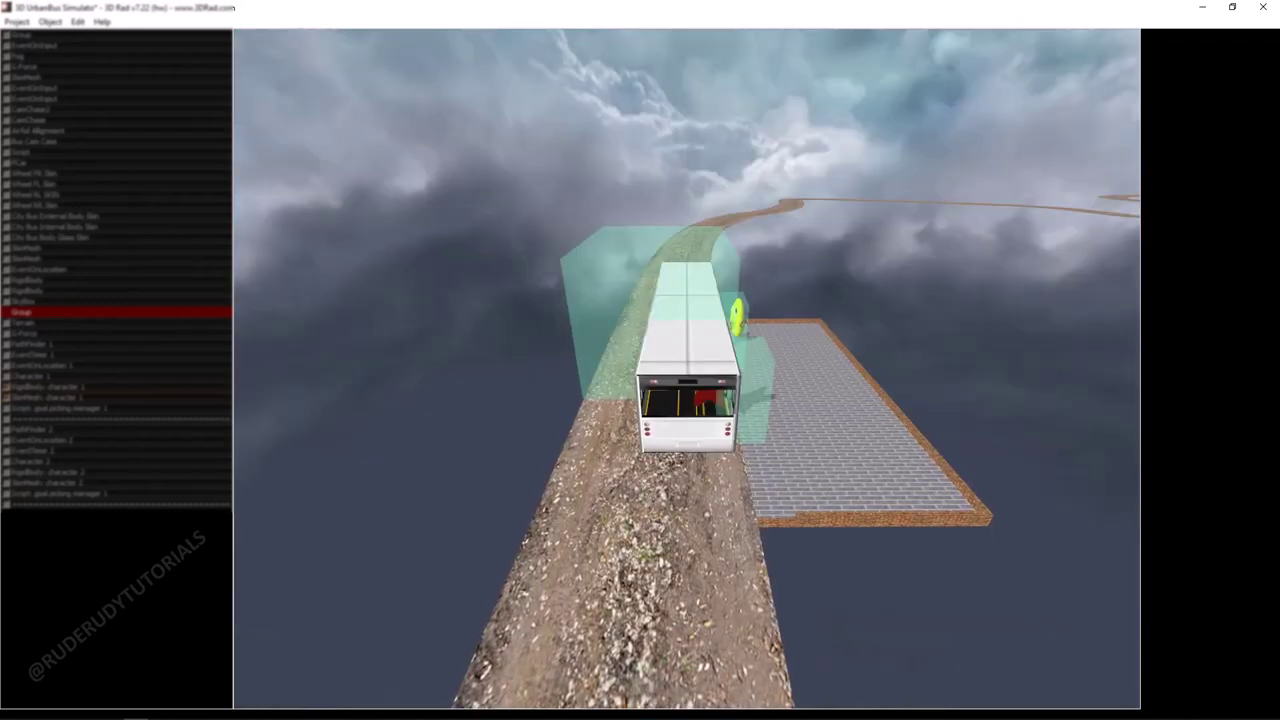
key("c")
key("Escape")
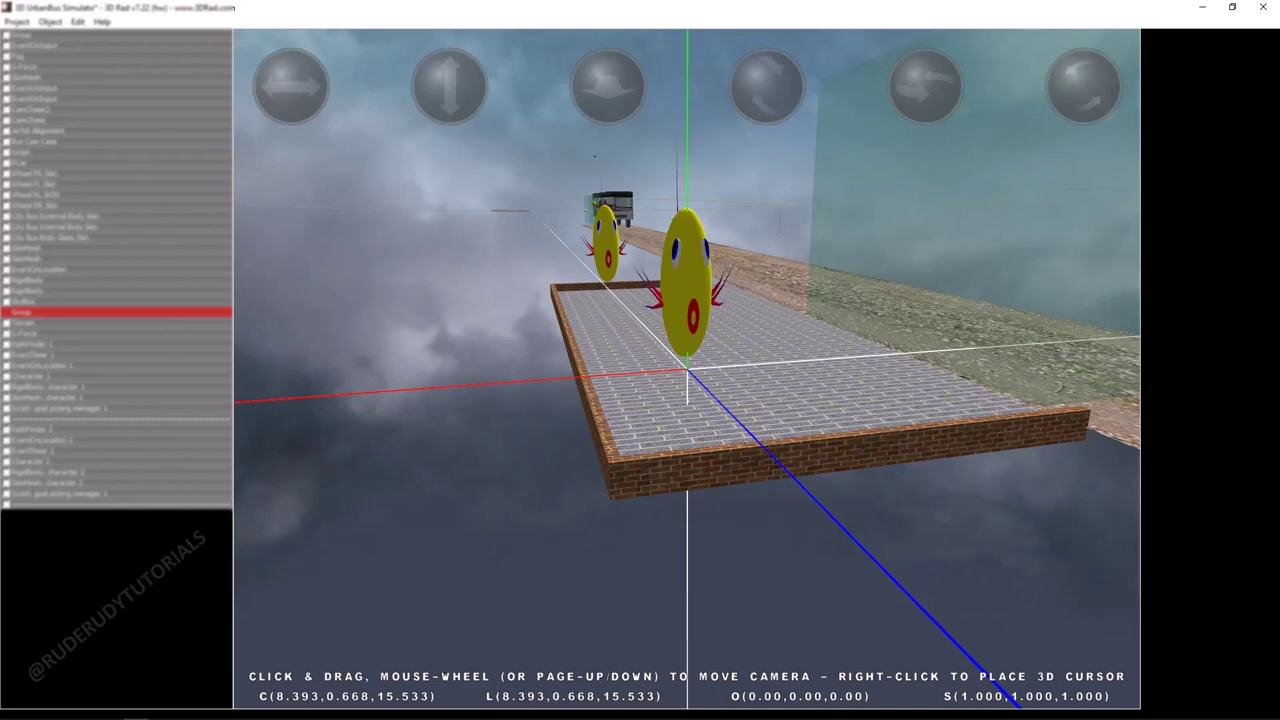
Review the relationships and settings of the EventOnLocation 1 object.
left_click(42, 366)
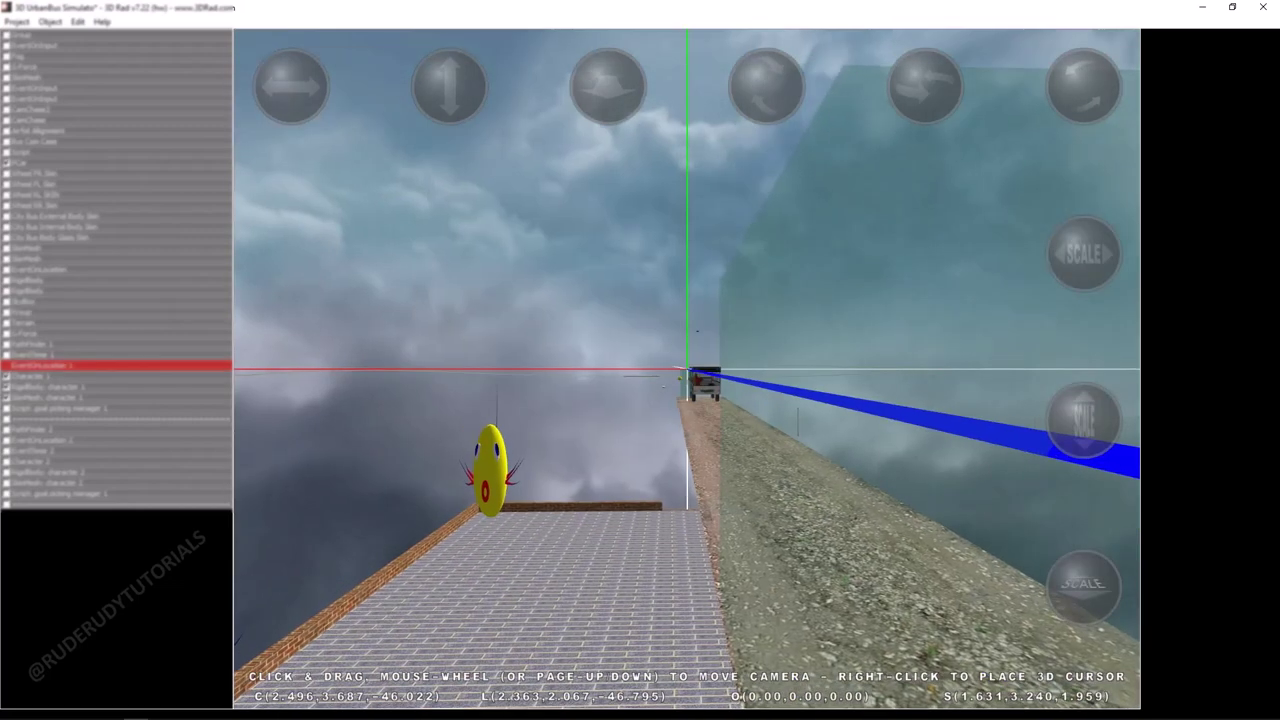
double_click(42, 366)
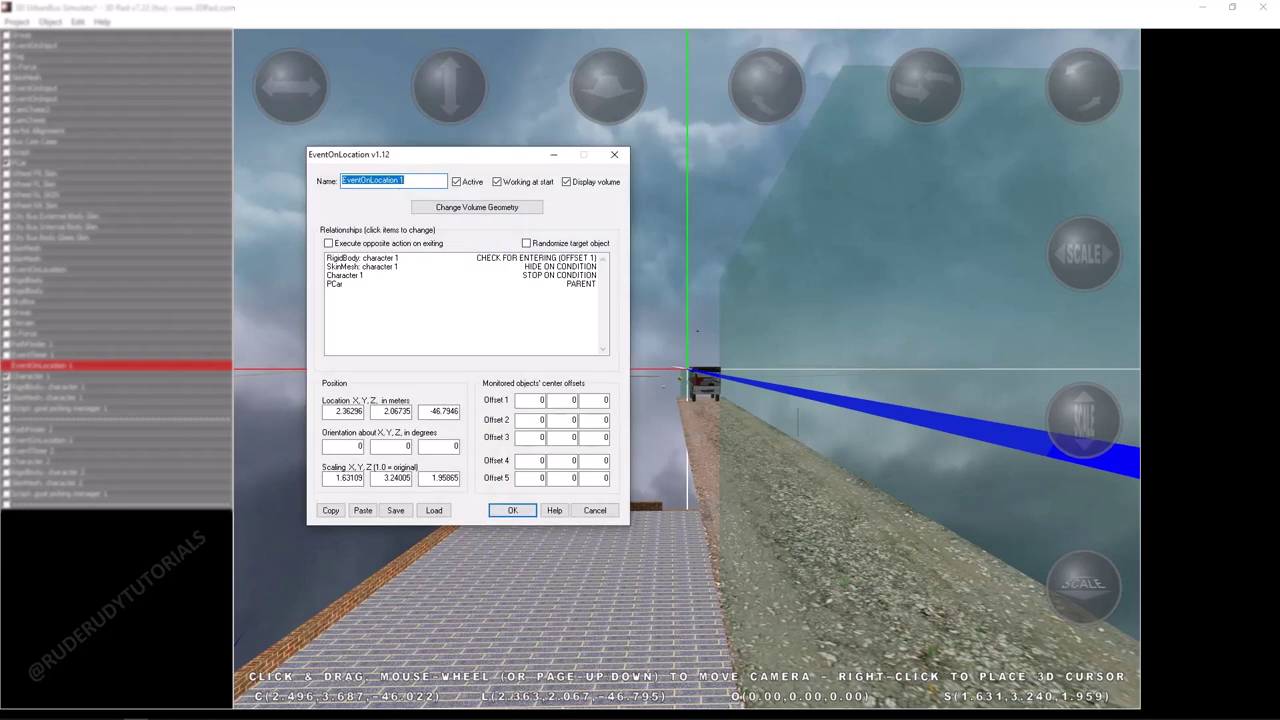
left_click(512, 510)
Run the project once more, watch the passengers board at the platform from the side camera and stop the run.
left_click(16, 21)
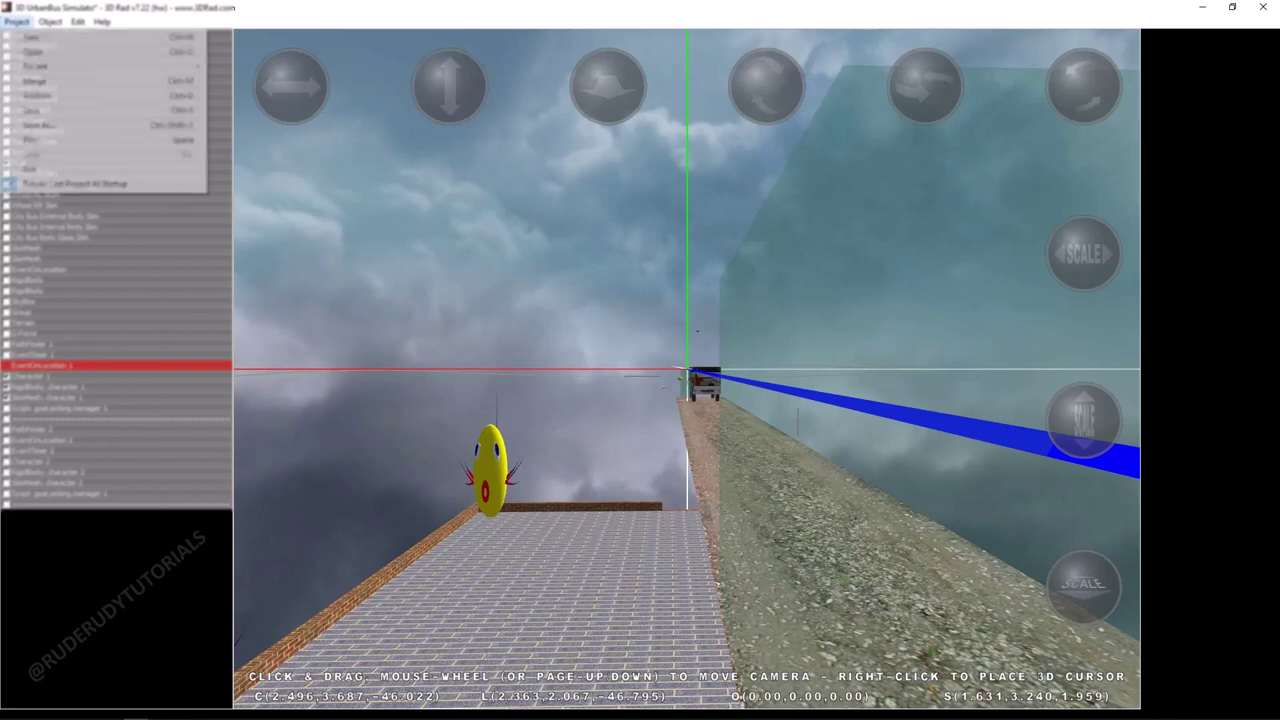
left_click(30, 139)
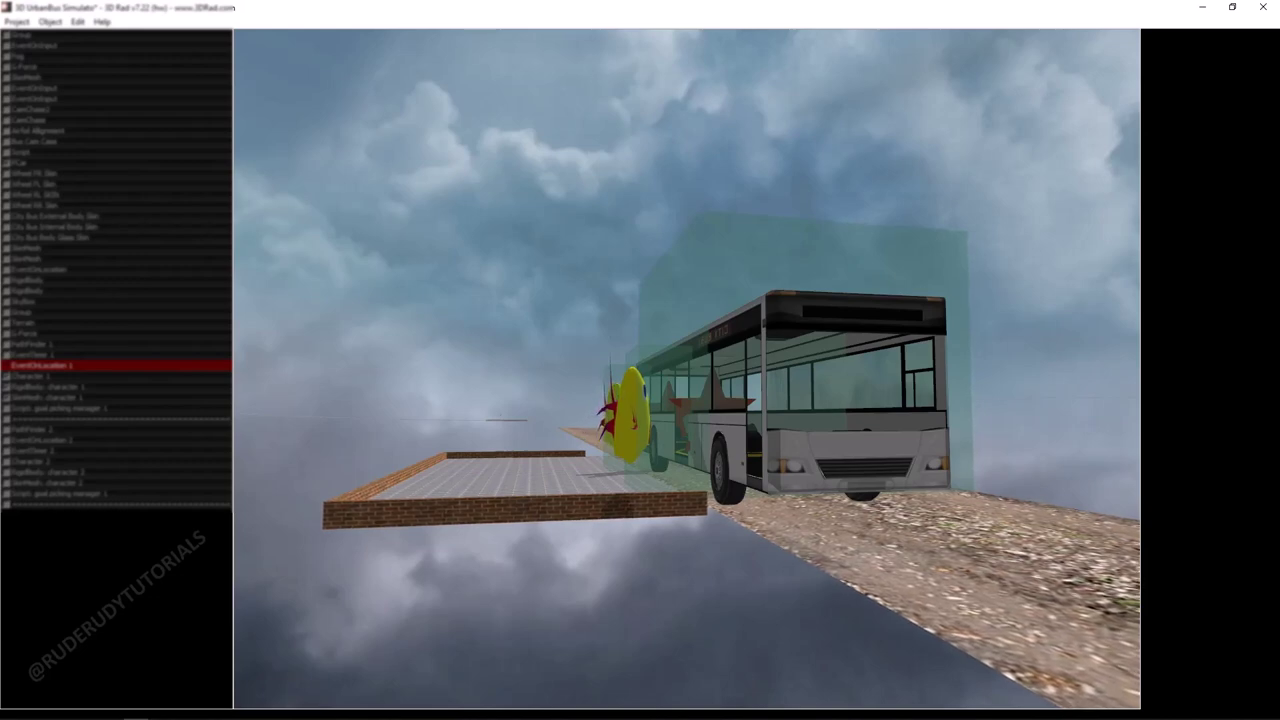
key("Escape")
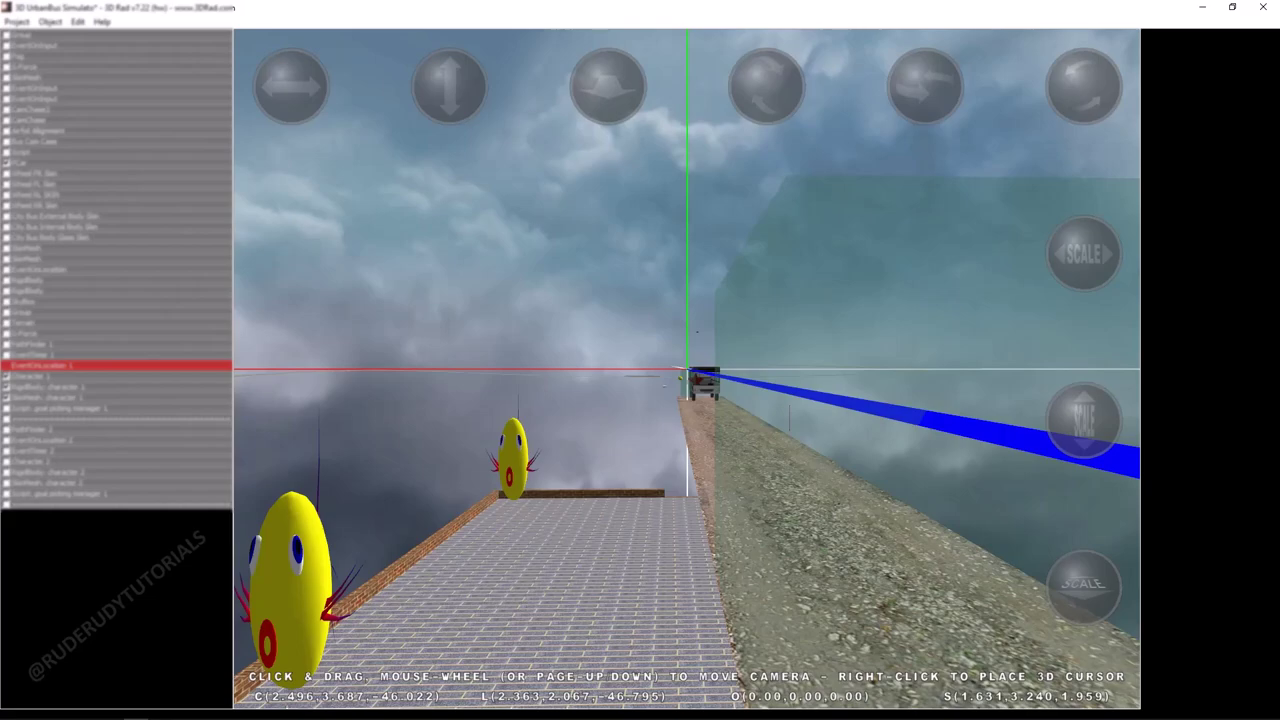
Enable Display geometry for RigidBody: character 1 and view its body on the platform.
left_click(48, 387)
left_click_drag(692, 409, 683, 412)
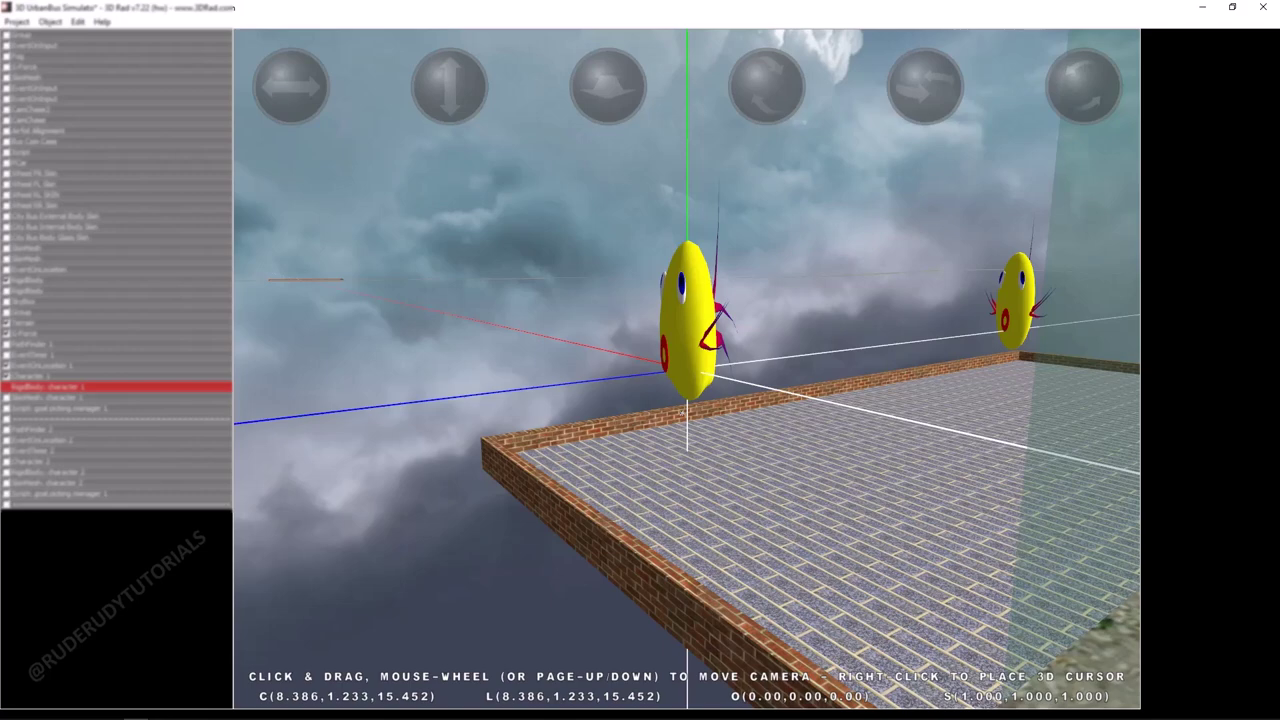
double_click(682, 410)
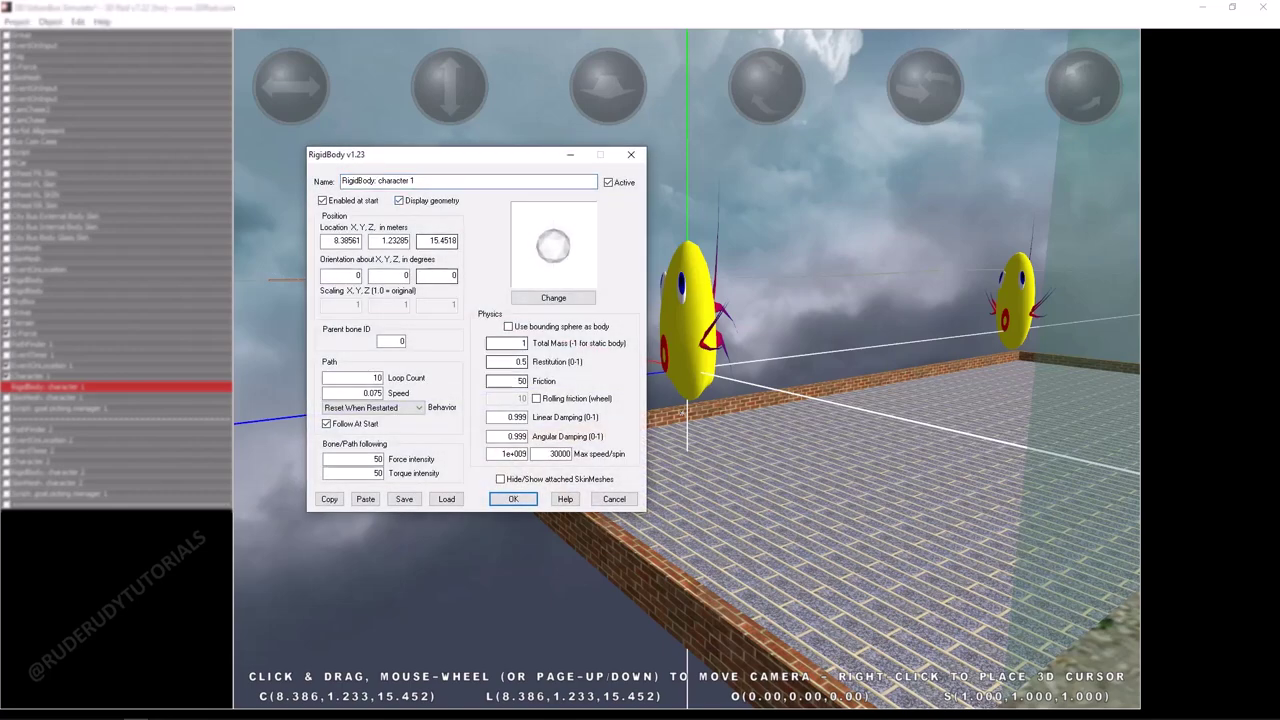
left_click(513, 499)
left_click_drag(622, 310, 655, 300)
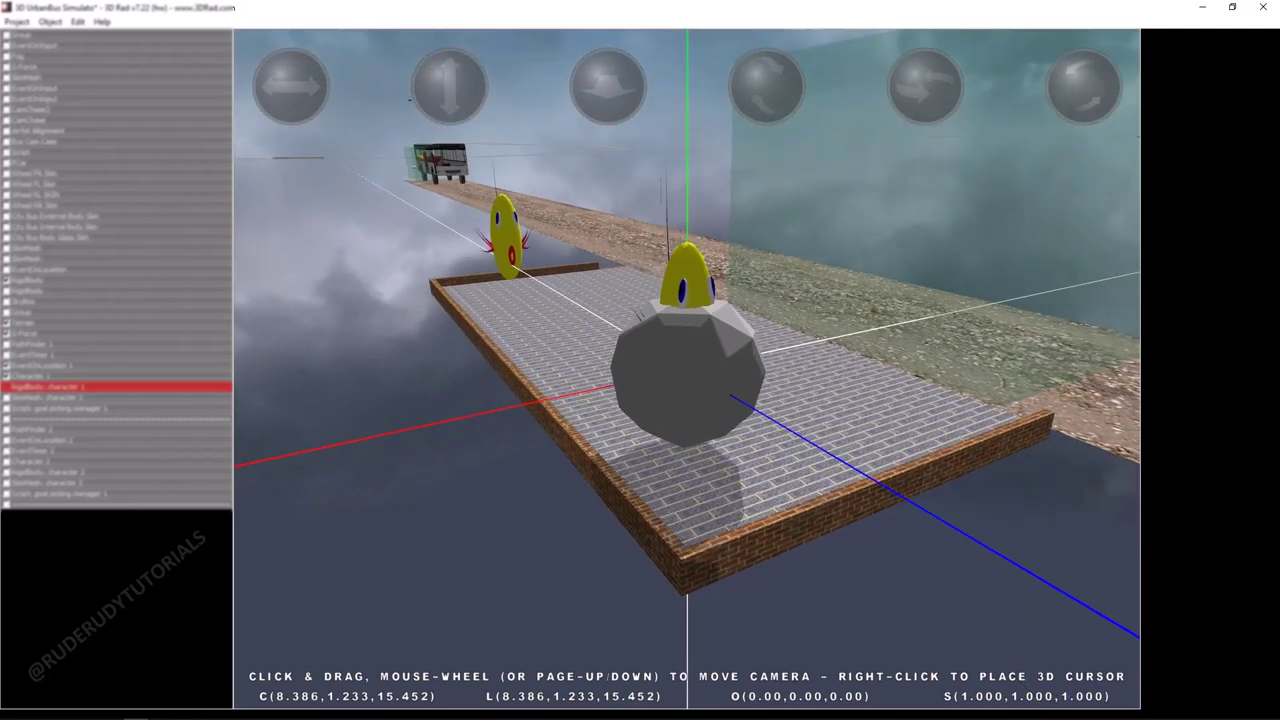